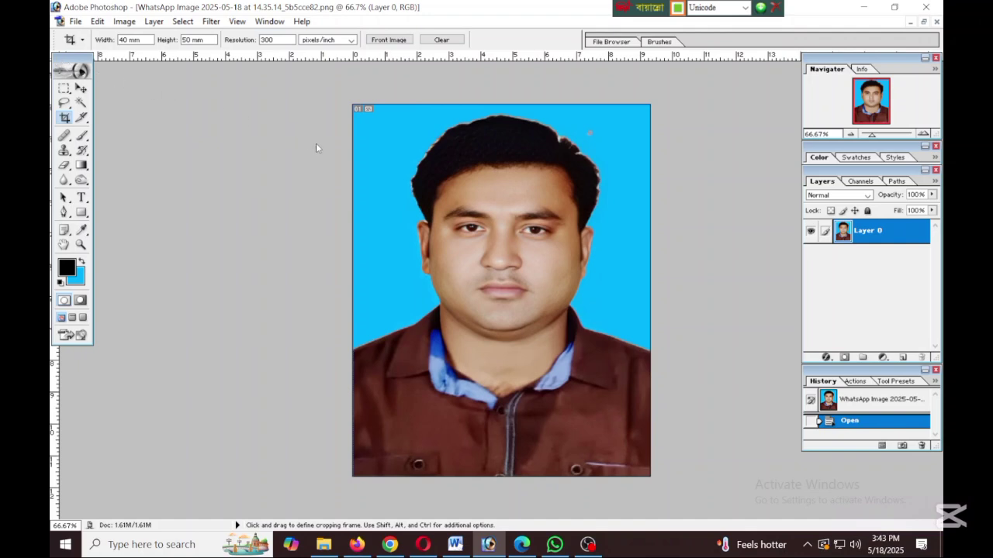
- Move the floating toolbox next to the portrait and return it to the edge of the workspace
{"action": "left_click_drag", "start_coordinate": [316, 142], "coordinate": [316, 143]}
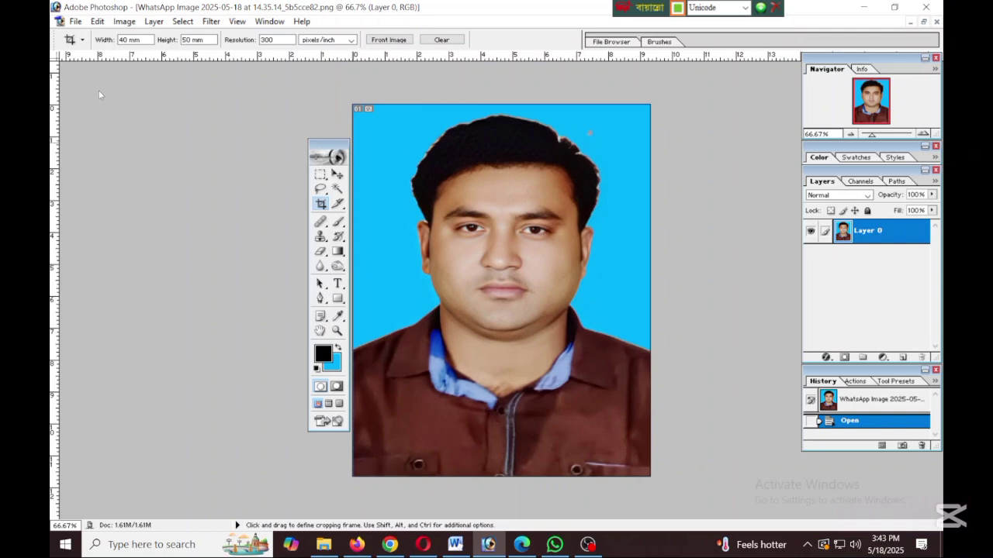
{"action": "left_click_drag", "start_coordinate": [99, 97], "coordinate": [101, 100]}
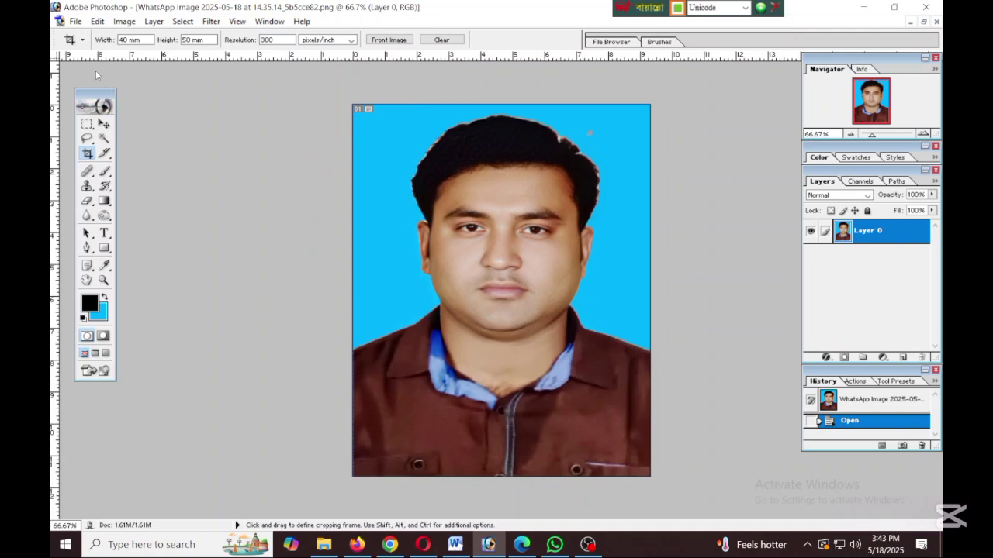
{"action": "left_click_drag", "start_coordinate": [86, 70], "coordinate": [85, 69]}
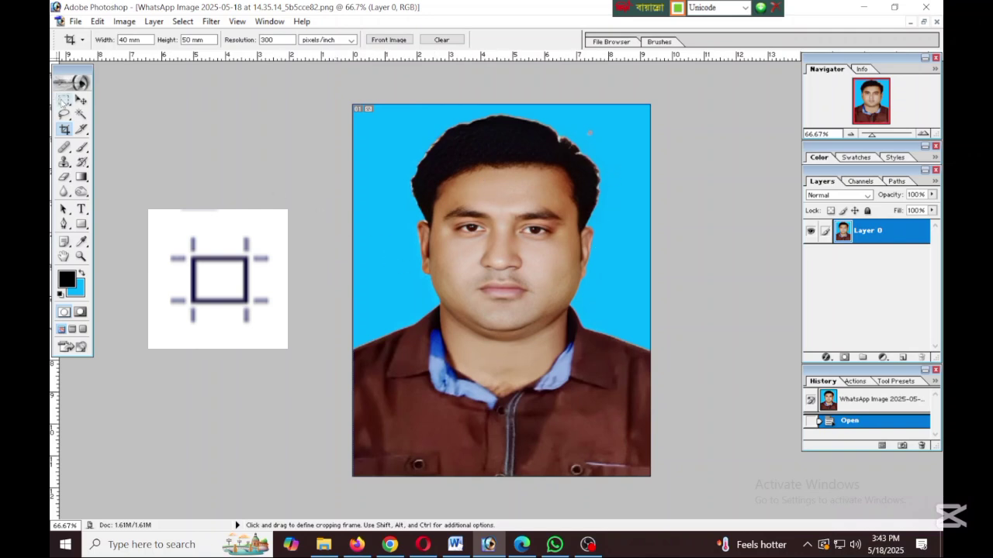
- Try clearing a narrow vertical strip of the blue background with a Rectangular Marquee selection, undo the clearing and deselect
{"action": "left_click", "coordinate": [65, 101]}
{"action": "left_click", "coordinate": [66, 101]}
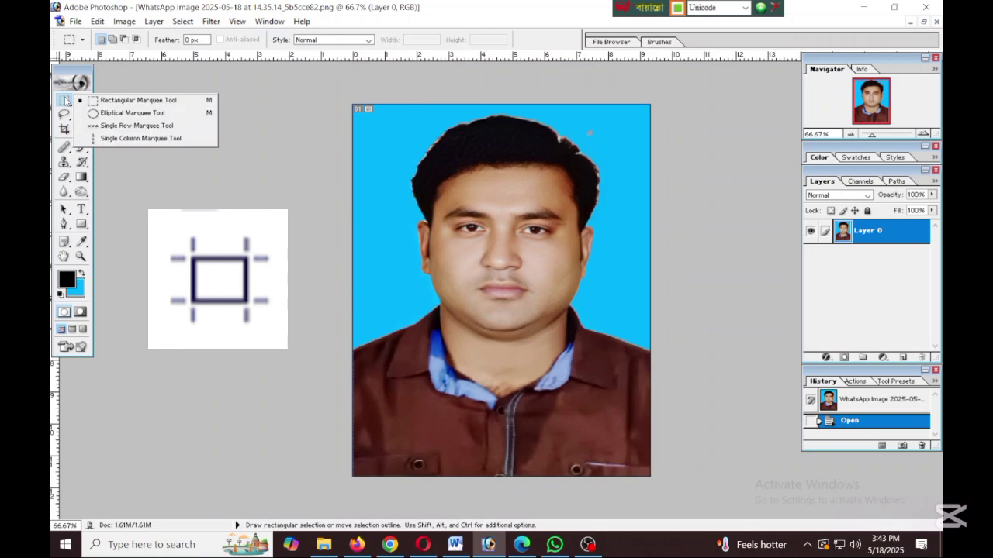
{"action": "left_click", "coordinate": [66, 100]}
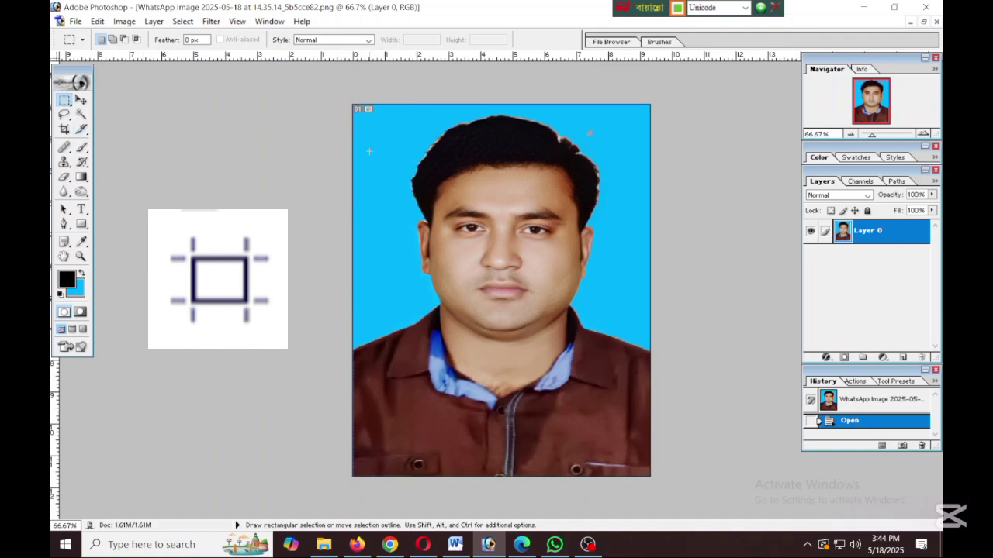
{"action": "left_click_drag", "start_coordinate": [374, 317], "coordinate": [378, 319]}
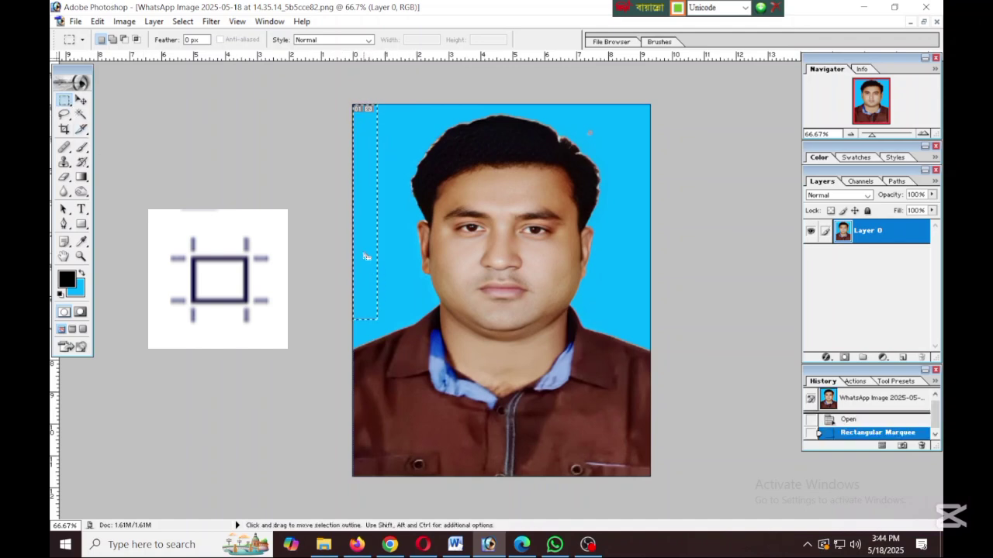
{"action": "left_click_drag", "start_coordinate": [367, 255], "coordinate": [375, 255]}
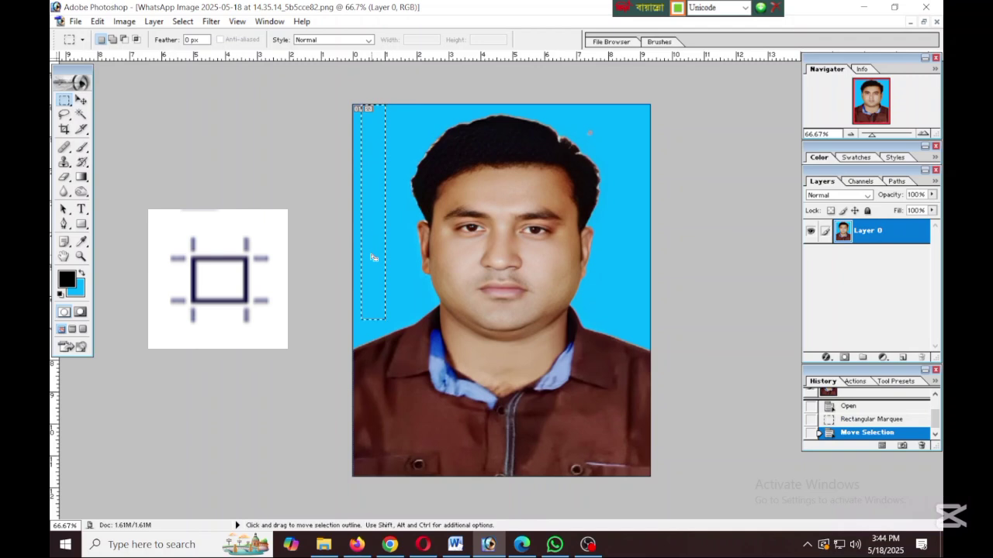
{"action": "key", "text": "Delete"}
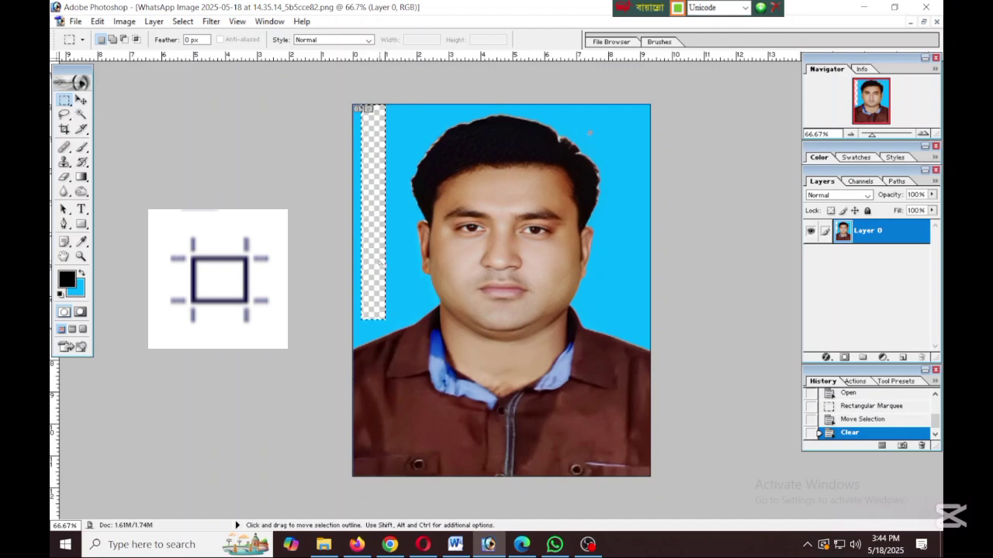
{"action": "key", "text": "ctrl+z"}
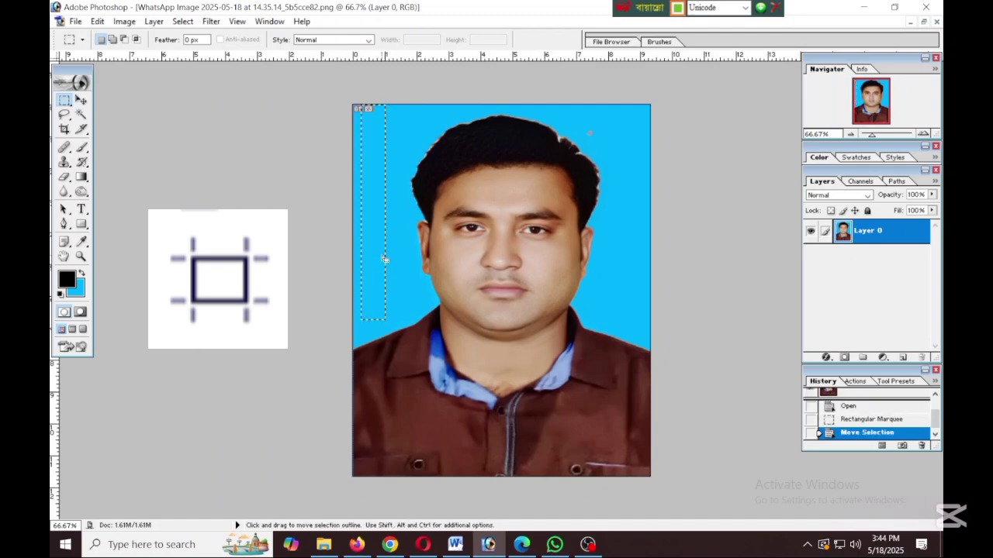
{"action": "key", "text": "ctrl+d"}
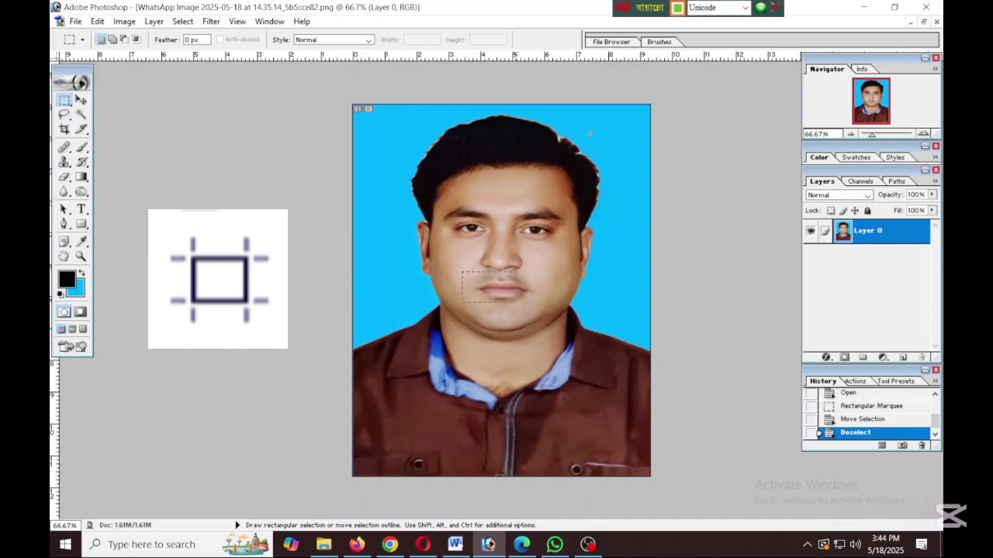
- Try clearing a rectangular marquee selection over the mouth, and undo the clearing
{"action": "left_click_drag", "start_coordinate": [561, 329], "coordinate": [545, 306]}
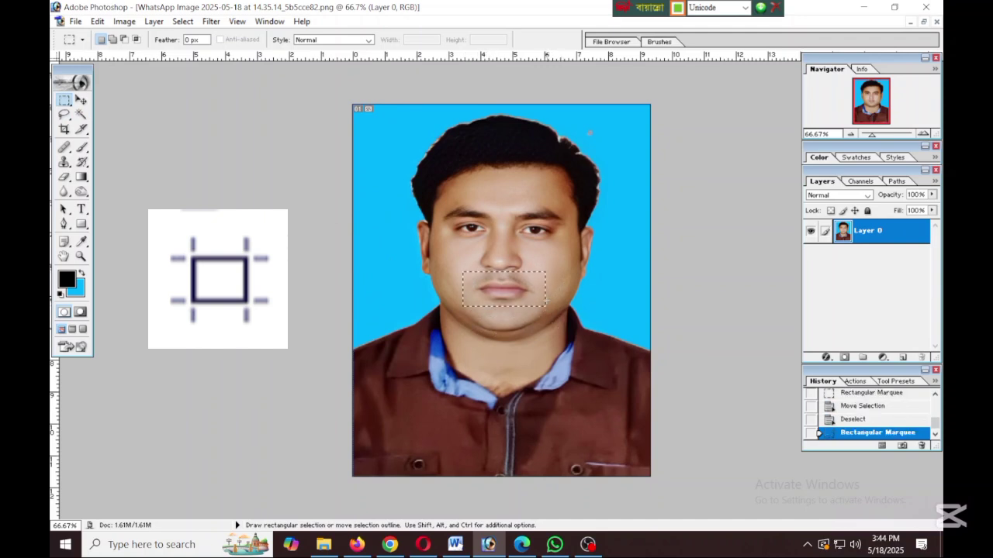
{"action": "key", "text": "Delete"}
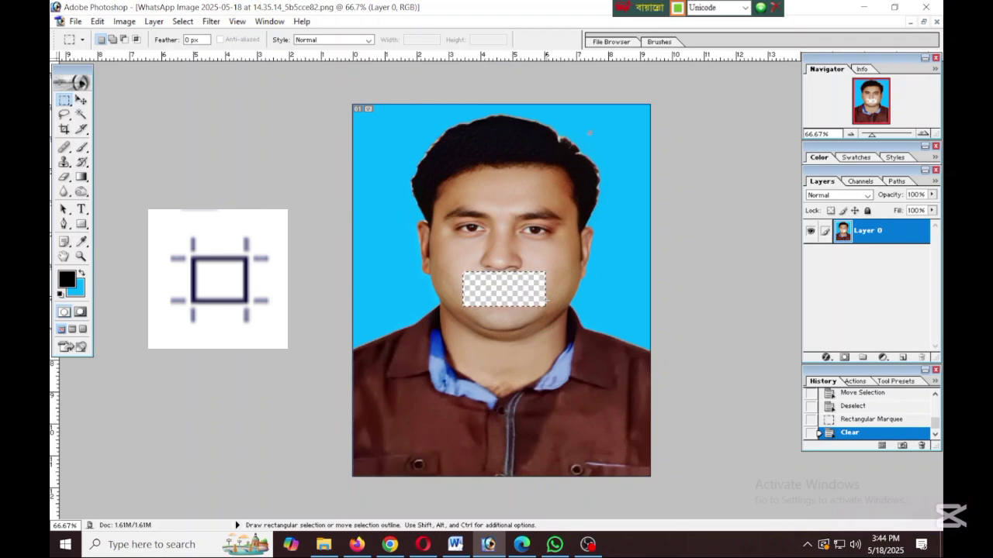
{"action": "key", "text": "ctrl"}
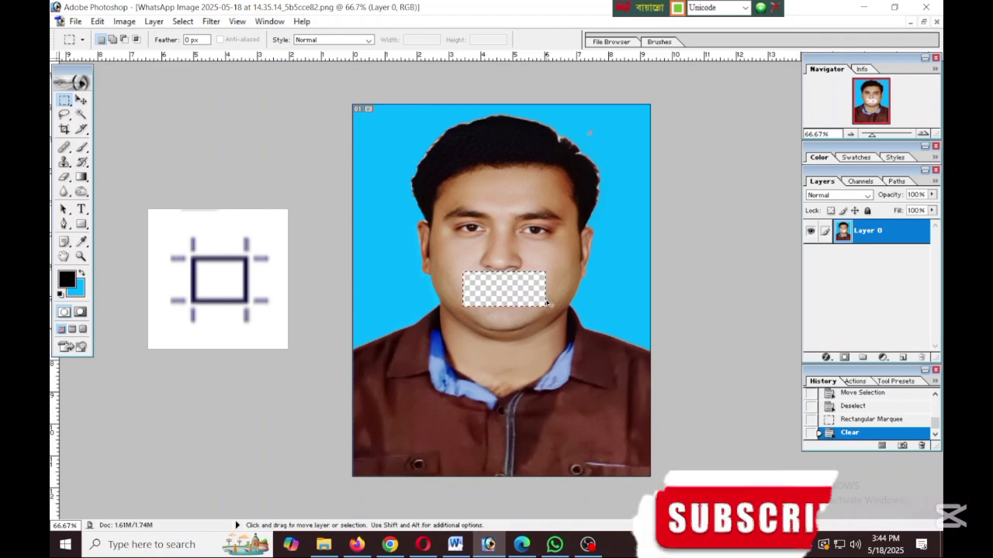
{"action": "key", "text": "ctrl+z"}
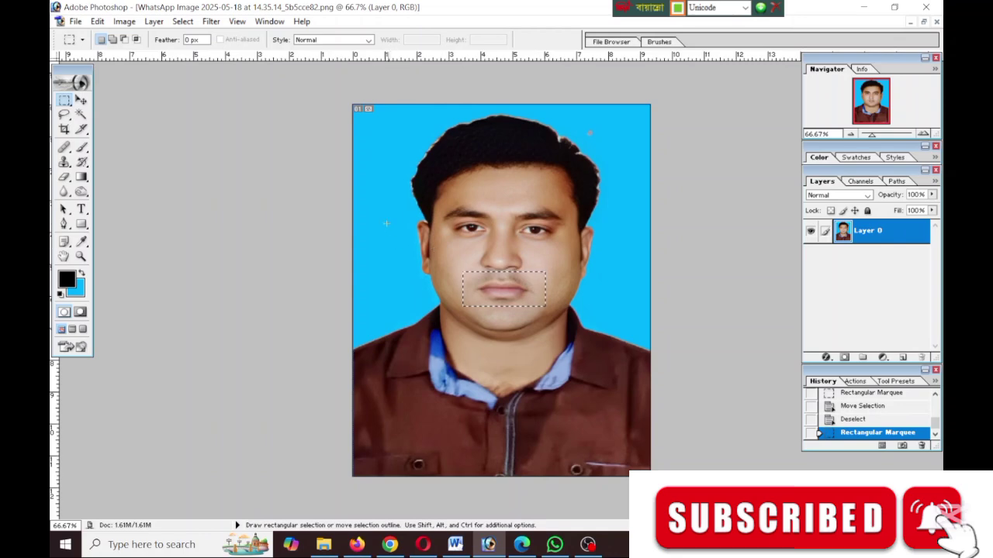
{"action": "left_click_drag", "start_coordinate": [380, 240], "coordinate": [381, 242]}
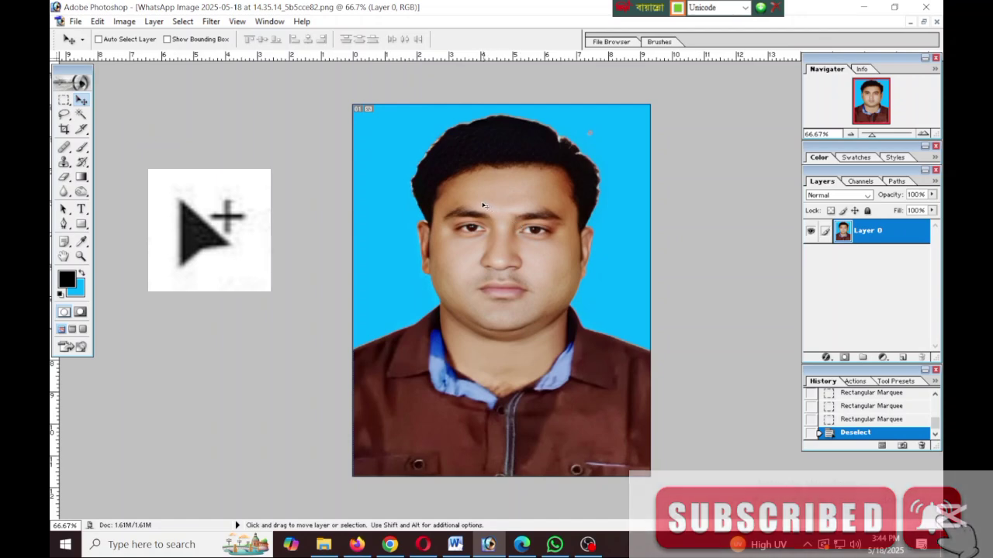
- Try shifting the portrait layer on the canvas with the Move tool
{"action": "left_click_drag", "start_coordinate": [597, 277], "coordinate": [466, 247]}
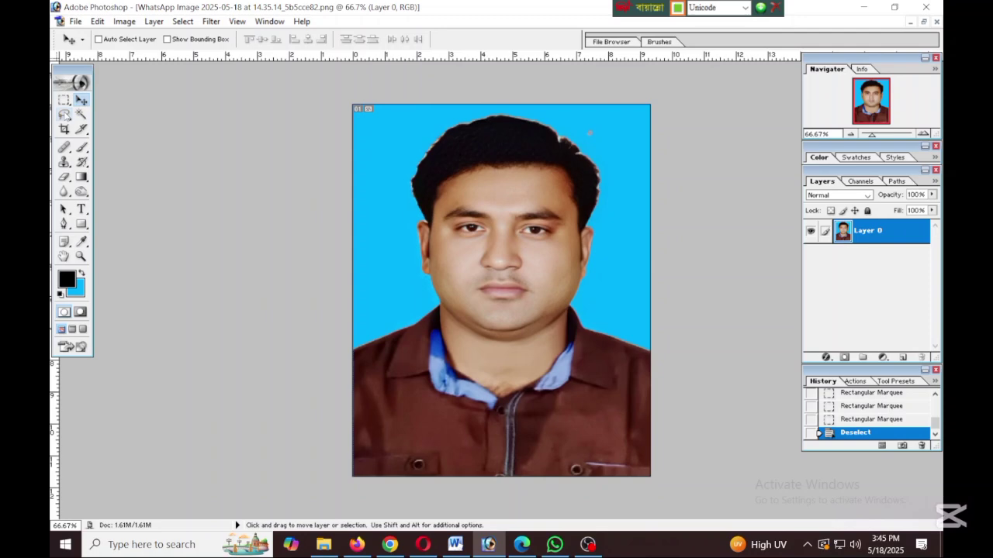
- Draw freeform Lasso selections on the blue background and around the lower face, shift the face outline slightly, and deselect
{"action": "left_click", "coordinate": [64, 114]}
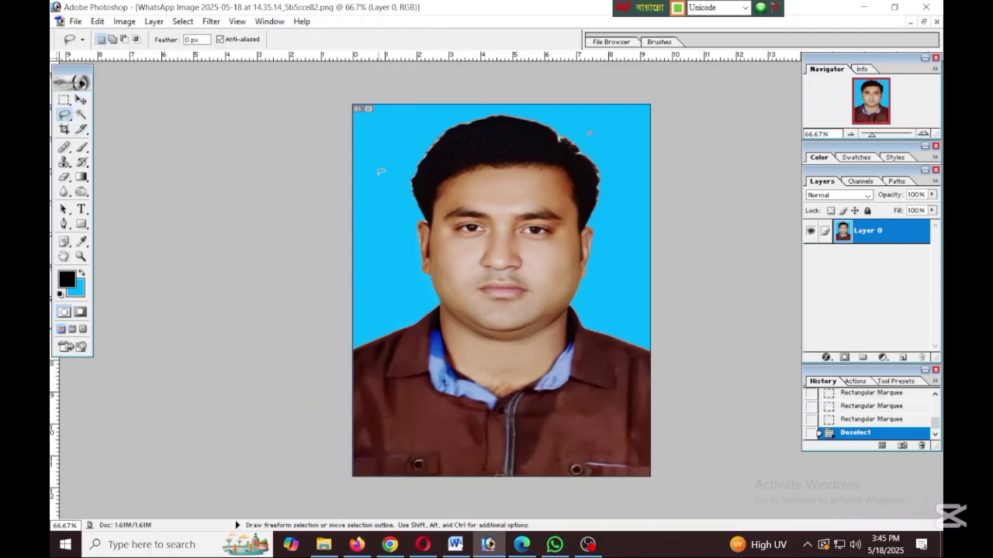
{"action": "mouse_move", "coordinate": [379, 172]}
{"action": "left_mouse_down"}
{"action": "mouse_move", "coordinate": [373, 224]}
{"action": "mouse_move", "coordinate": [390, 263]}
{"action": "mouse_move", "coordinate": [401, 228]}
{"action": "mouse_move", "coordinate": [377, 165]}
{"action": "left_mouse_up"}
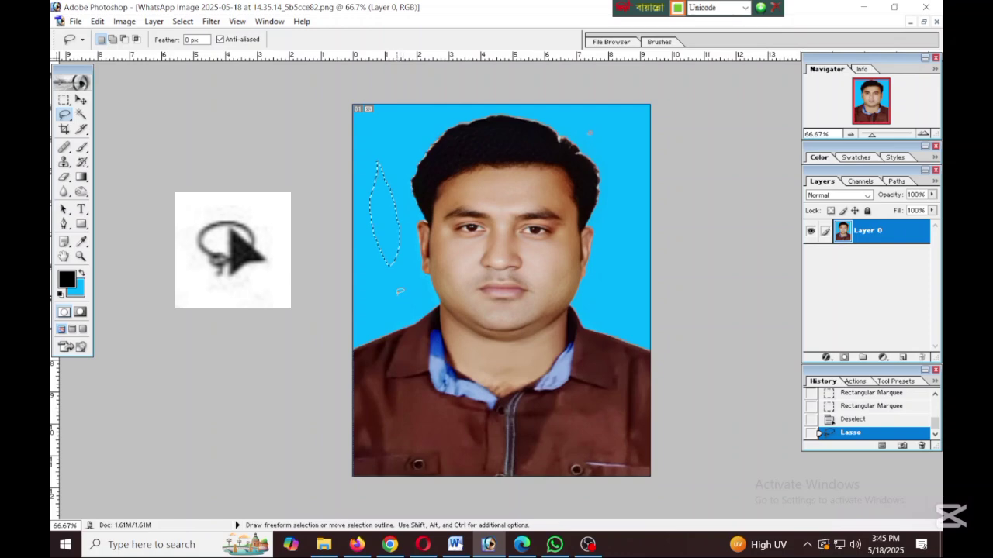
{"action": "mouse_move", "coordinate": [392, 289]}
{"action": "left_mouse_down"}
{"action": "mouse_move", "coordinate": [523, 315]}
{"action": "mouse_move", "coordinate": [573, 294]}
{"action": "mouse_move", "coordinate": [580, 247]}
{"action": "mouse_move", "coordinate": [553, 232]}
{"action": "mouse_move", "coordinate": [418, 225]}
{"action": "mouse_move", "coordinate": [386, 232]}
{"action": "mouse_move", "coordinate": [394, 291]}
{"action": "left_mouse_up"}
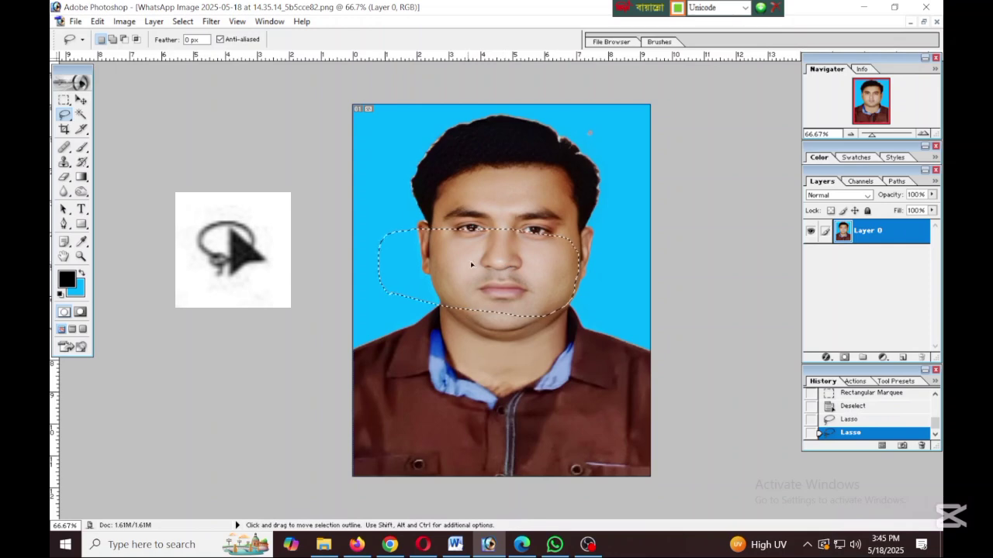
{"action": "mouse_move", "coordinate": [470, 264]}
{"action": "left_mouse_down"}
{"action": "mouse_move", "coordinate": [521, 284]}
{"action": "mouse_move", "coordinate": [546, 220]}
{"action": "mouse_move", "coordinate": [461, 257]}
{"action": "left_mouse_up"}
{"action": "key", "text": "ctrl+d"}
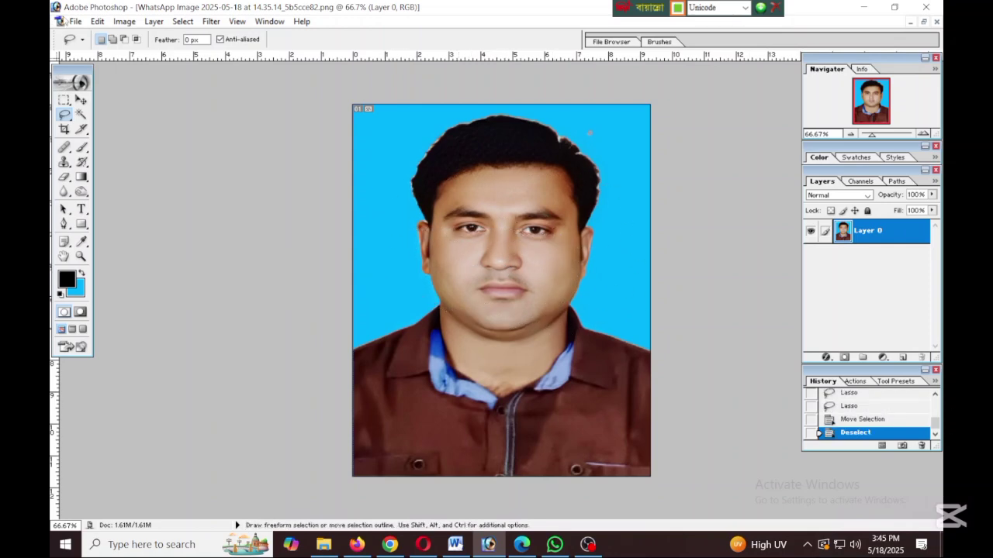
- Select the hair, shirt, collar, lips, eye and facial skin one after another with the Magic Wand, and deselect
{"action": "left_click", "coordinate": [81, 114]}
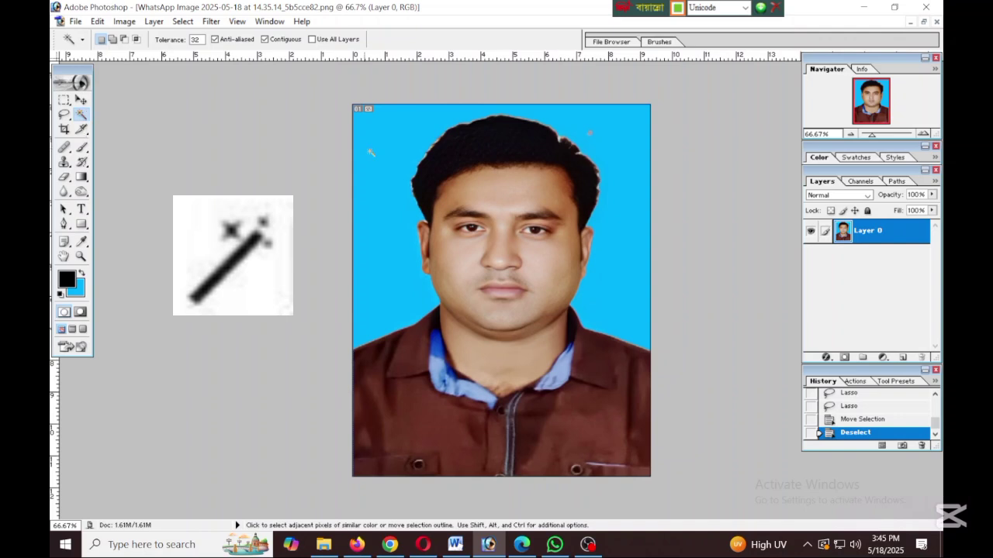
{"action": "left_click", "coordinate": [501, 155]}
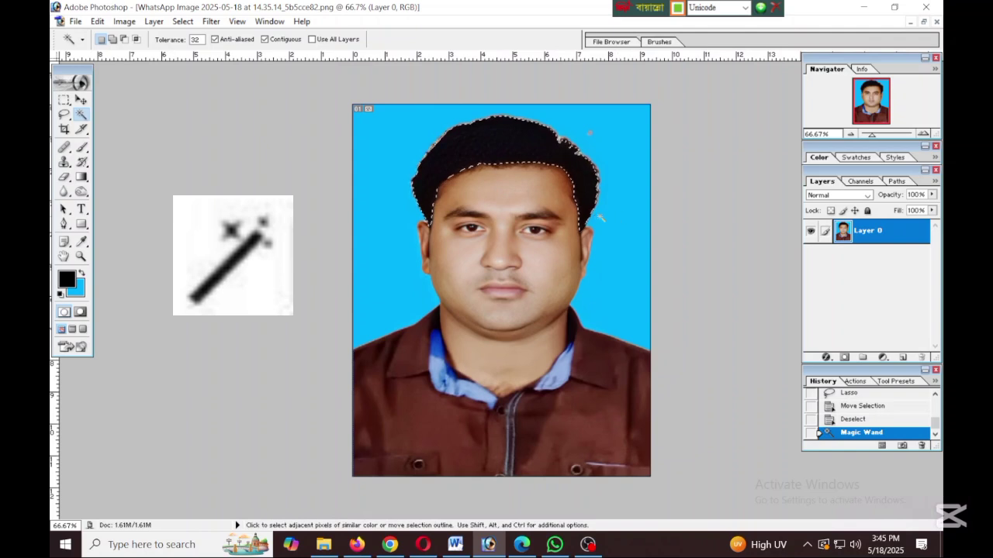
{"action": "left_click", "coordinate": [622, 381]}
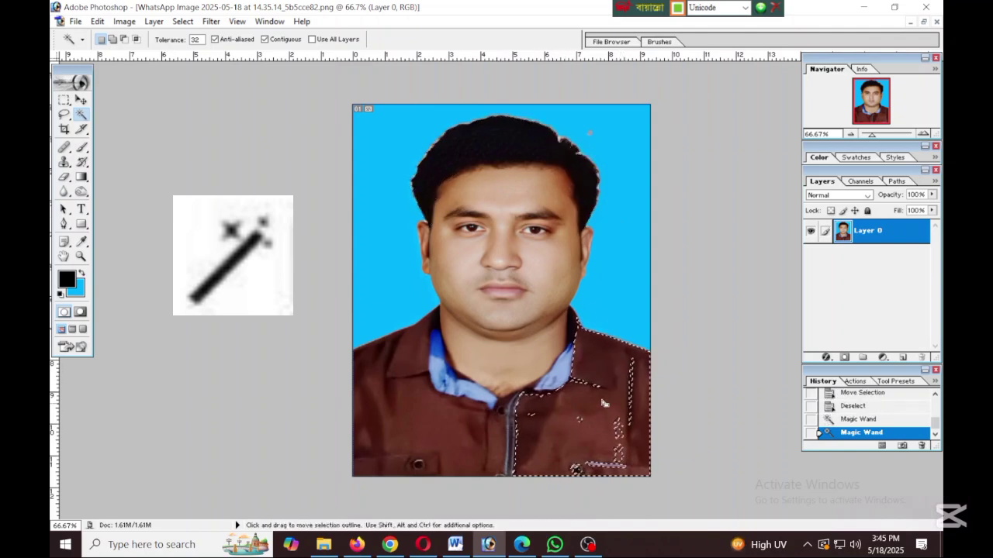
{"action": "left_click", "coordinate": [557, 380]}
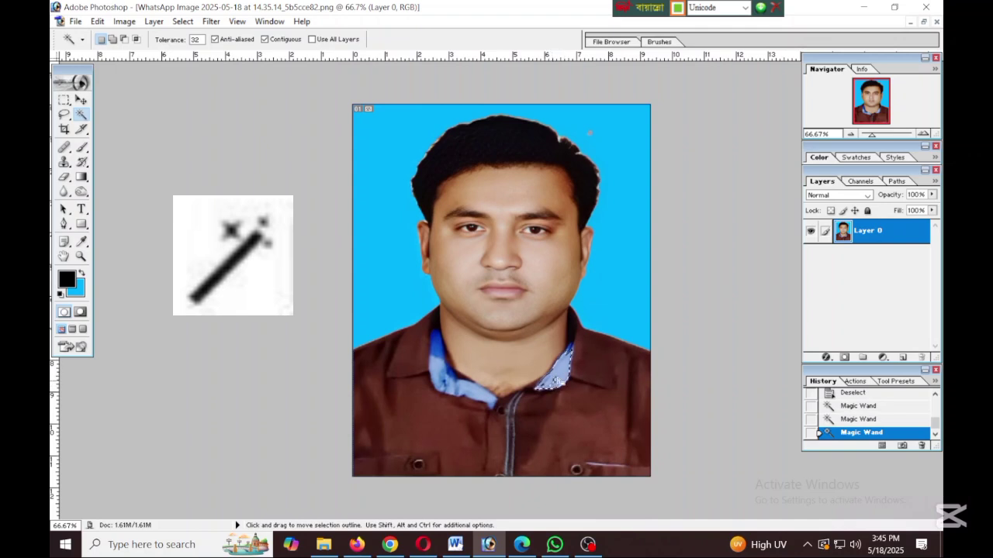
{"action": "left_click", "coordinate": [500, 293]}
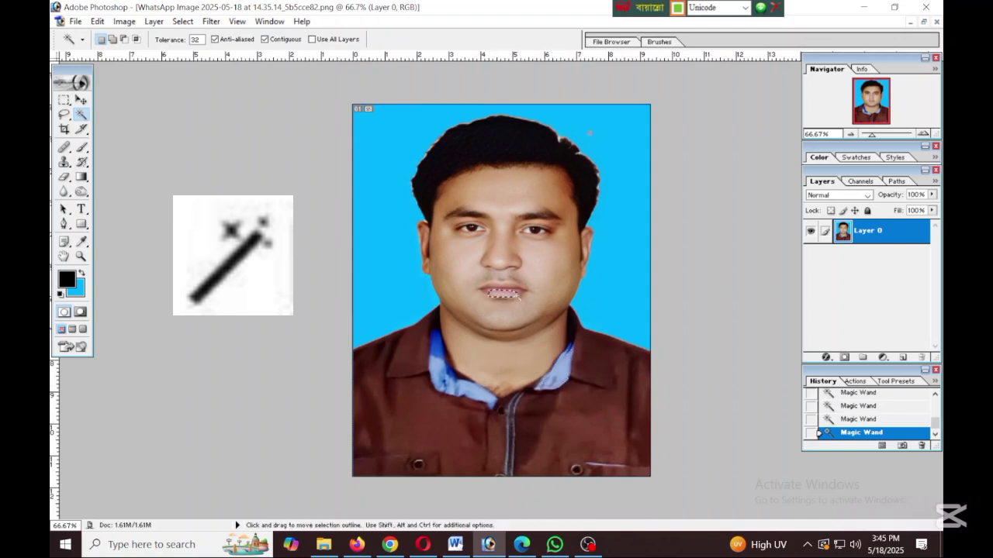
{"action": "left_click", "coordinate": [535, 230]}
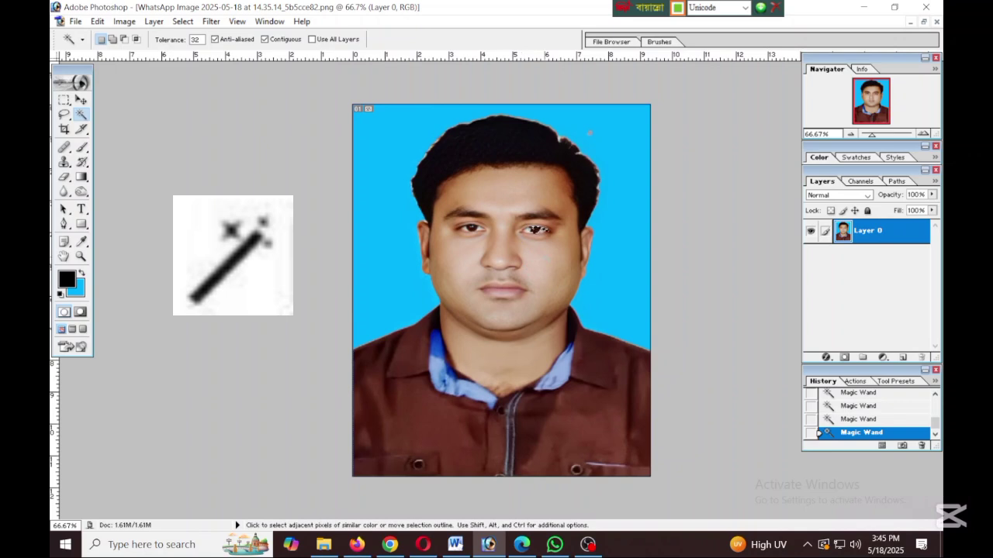
{"action": "left_click", "coordinate": [476, 277]}
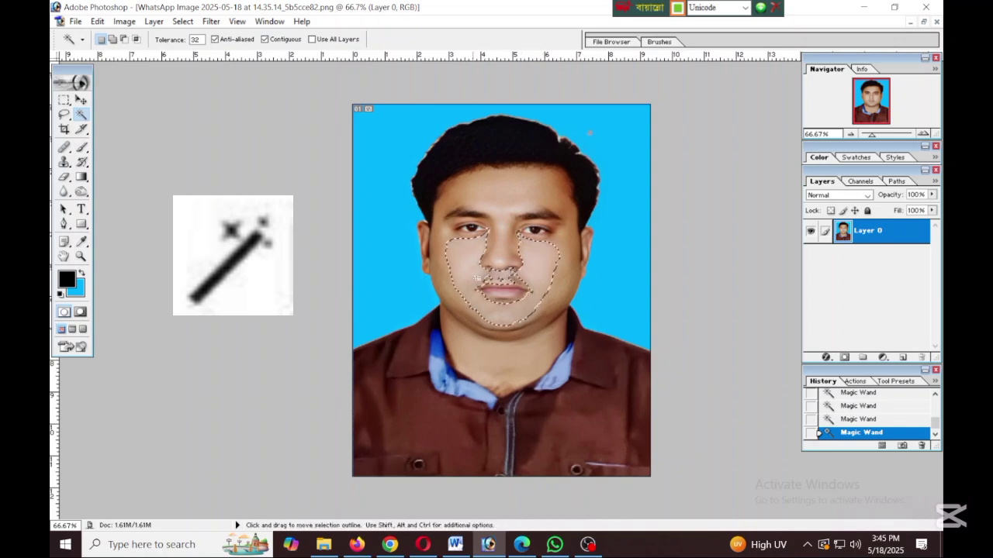
{"action": "key", "text": "ctrl+d"}
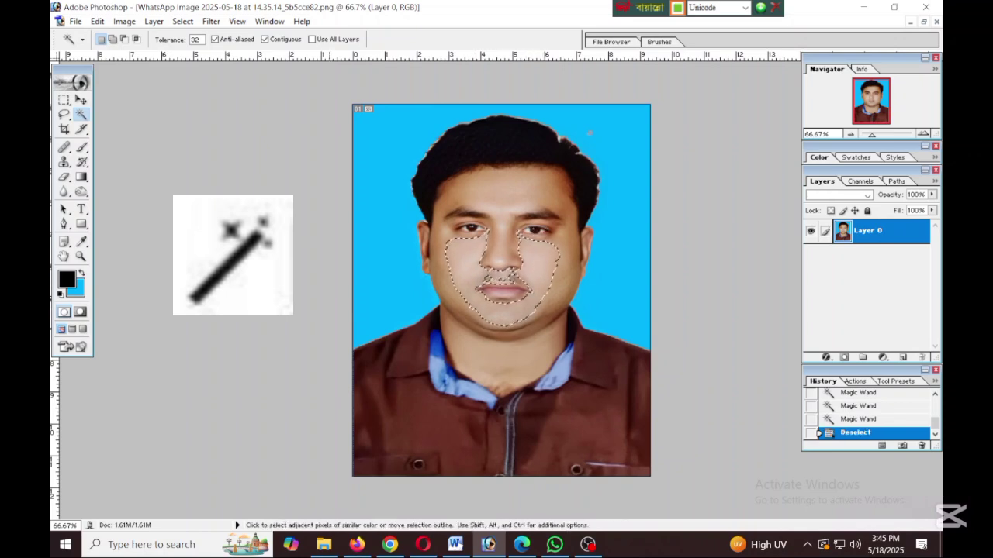
- Try framing the face with the Crop tool, shift the crop frame over it, and cancel the crop
{"action": "left_click", "coordinate": [65, 130]}
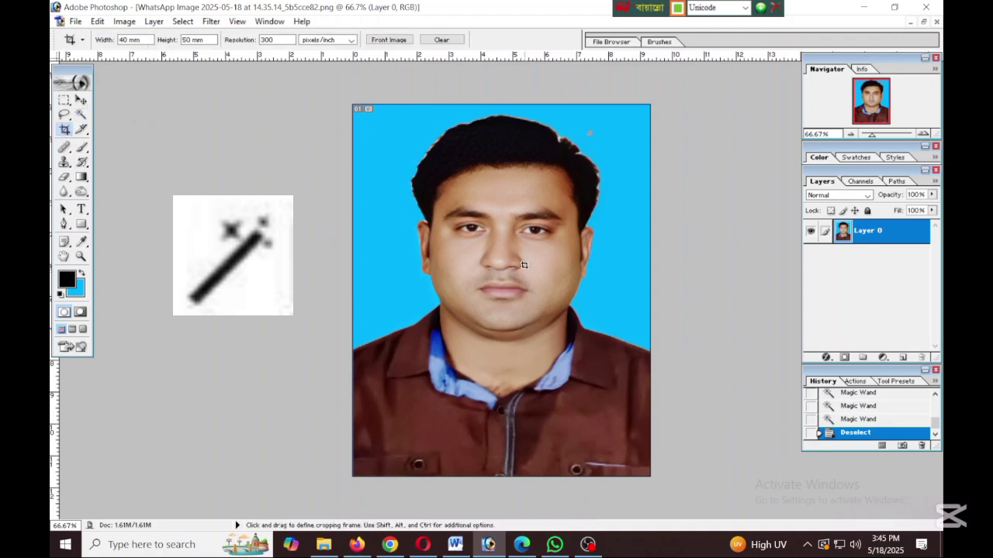
{"action": "left_click_drag", "start_coordinate": [389, 160], "coordinate": [574, 352]}
{"action": "left_click_drag", "start_coordinate": [469, 303], "coordinate": [512, 288]}
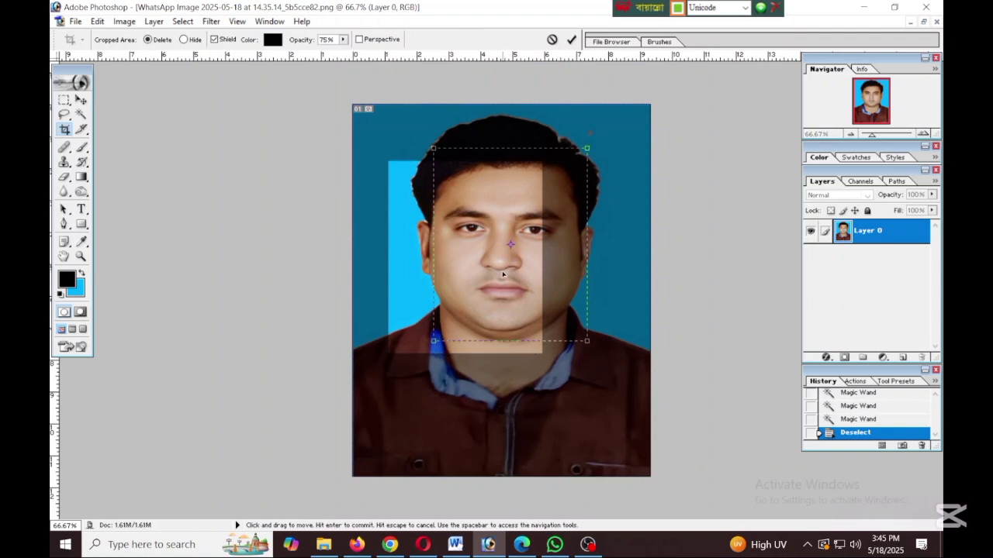
{"action": "left_click", "coordinate": [552, 40]}
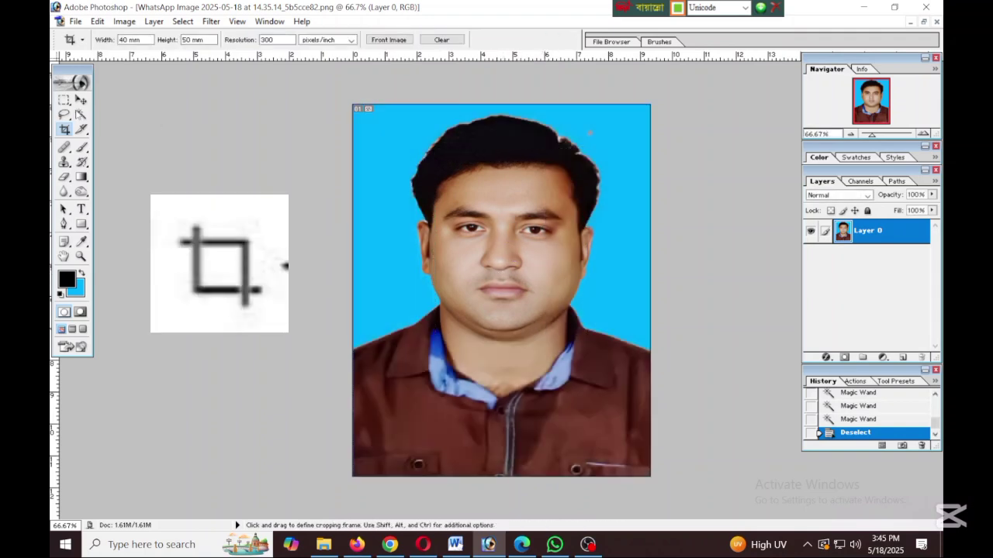
- Create a slice in the portrait's upper-left corner, move it onto the face, and undo the last move
{"action": "left_click", "coordinate": [83, 130]}
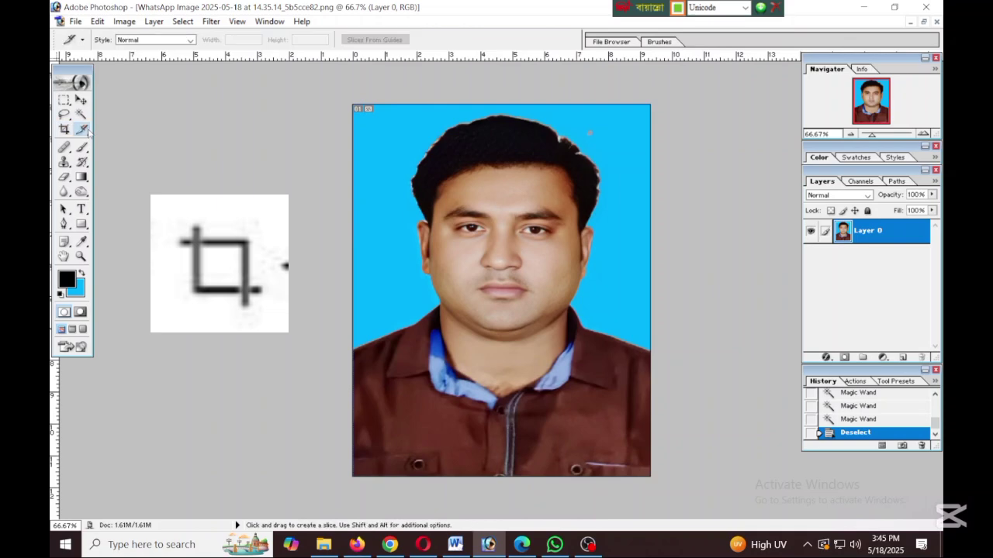
{"action": "mouse_move", "coordinate": [411, 106]}
{"action": "left_mouse_down"}
{"action": "mouse_move", "coordinate": [371, 114]}
{"action": "mouse_move", "coordinate": [361, 205]}
{"action": "left_mouse_up"}
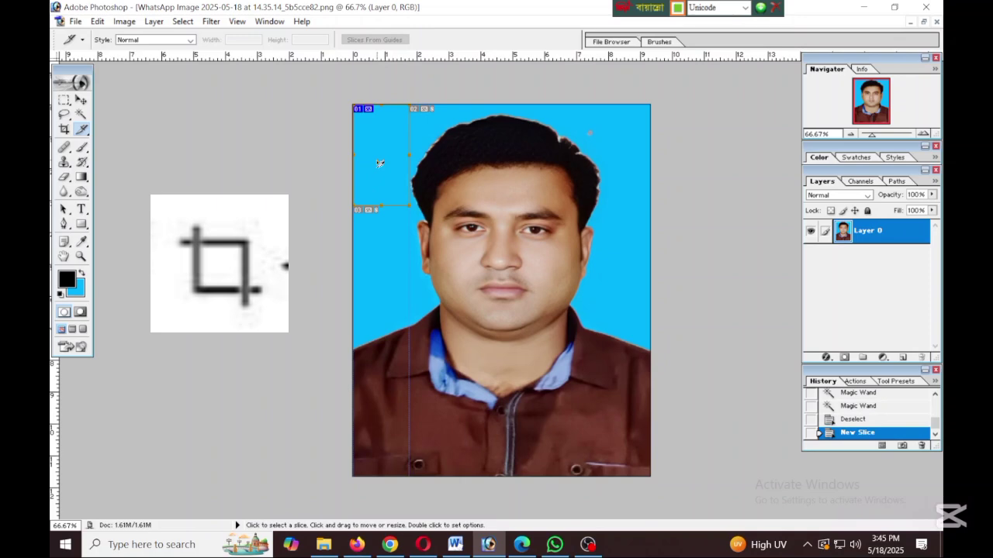
{"action": "left_click_drag", "start_coordinate": [384, 163], "coordinate": [516, 258]}
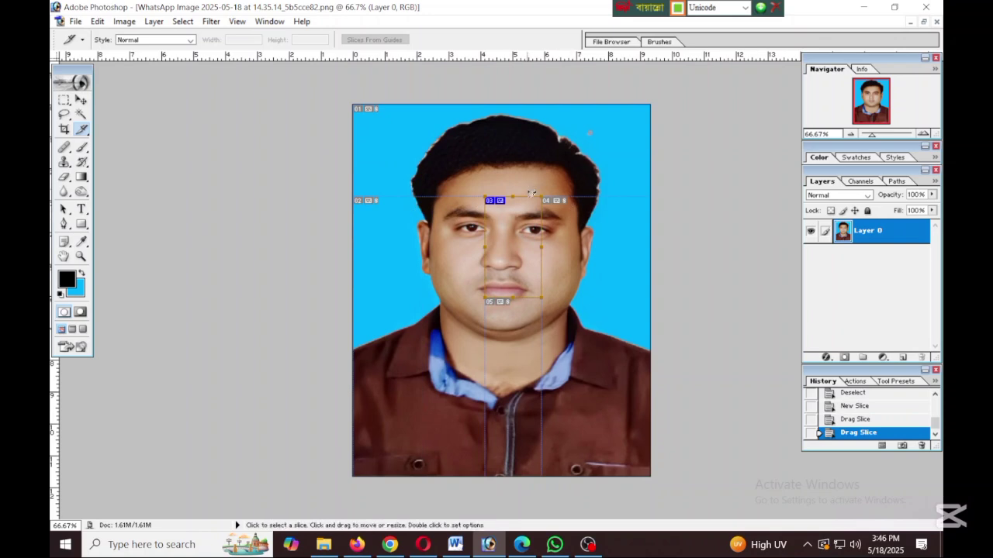
{"action": "key", "text": "ctrl+z"}
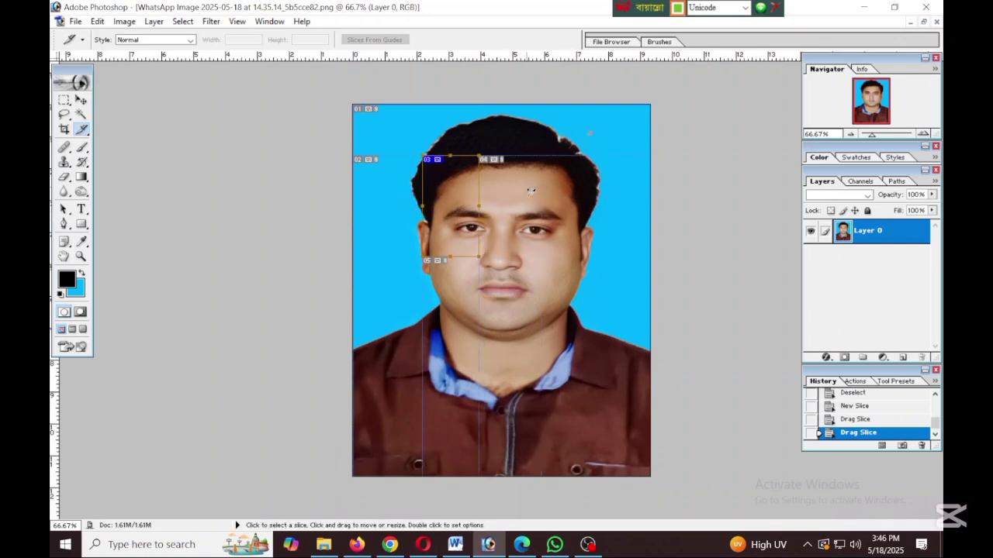
- Move the slice over the nose and mouth, then delete the slice states from the history back to the last deselect
{"action": "left_click_drag", "start_coordinate": [454, 218], "coordinate": [516, 259]}
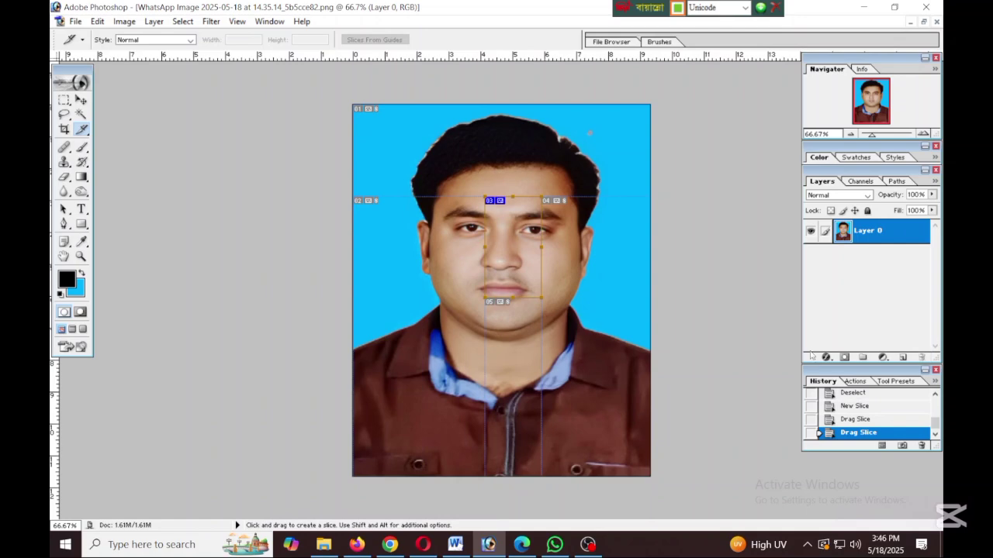
{"action": "left_click", "coordinate": [922, 449]}
{"action": "key", "text": "Return"}
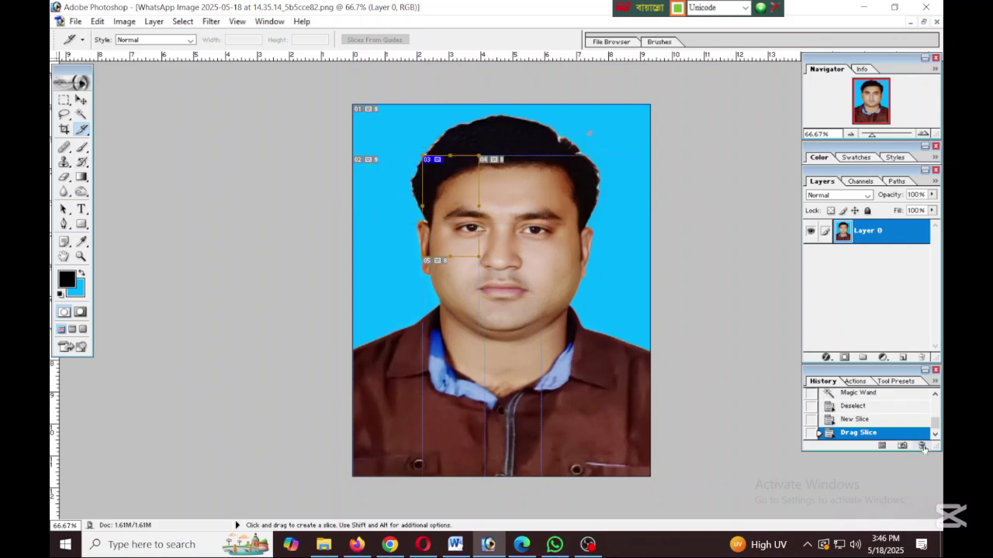
{"action": "left_click", "coordinate": [923, 448]}
{"action": "key", "text": "Return"}
- Try the Healing Brush on the blue background without defining a source point, and dismiss the alert
{"action": "left_click", "coordinate": [67, 148]}
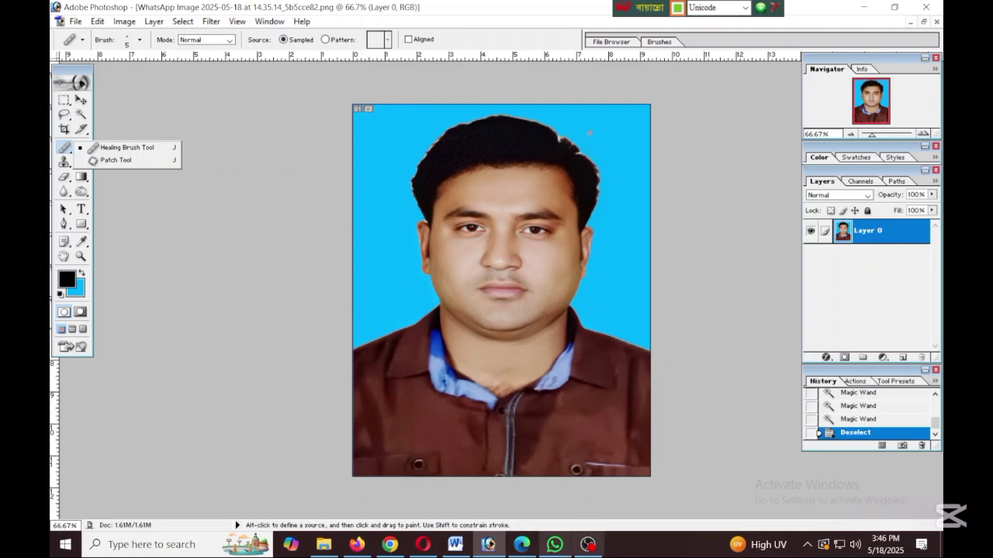
{"action": "left_click", "coordinate": [589, 545]}
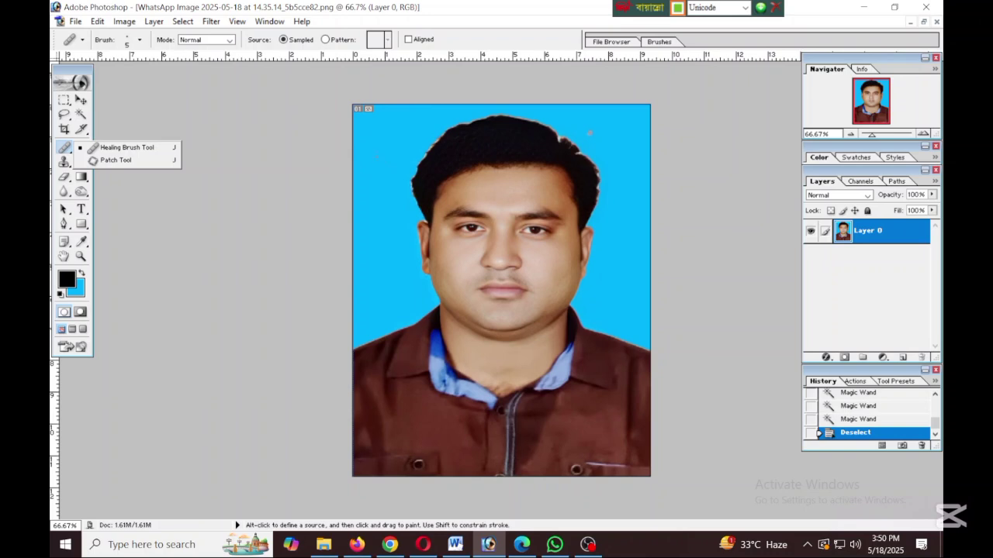
{"action": "key", "text": "ctrl"}
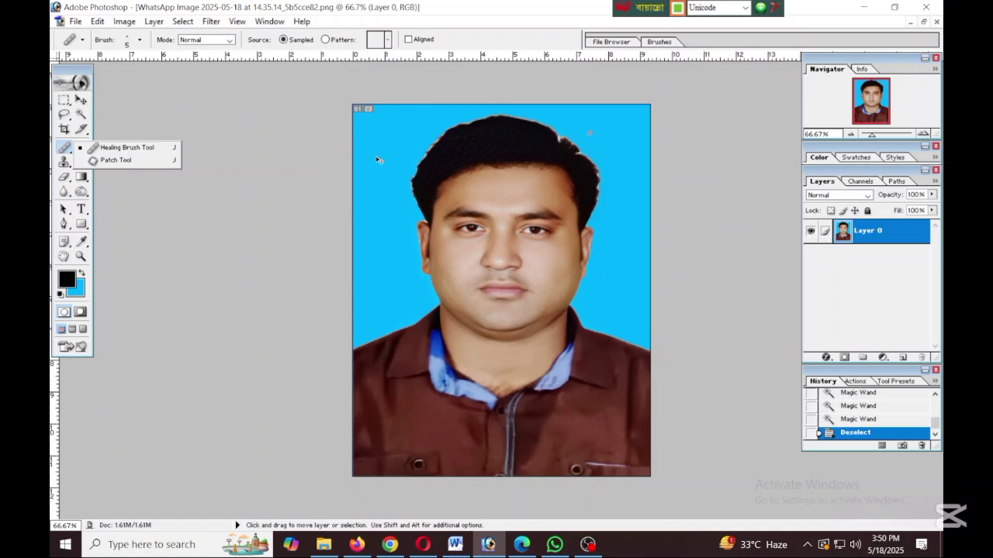
{"action": "left_click", "coordinate": [378, 155]}
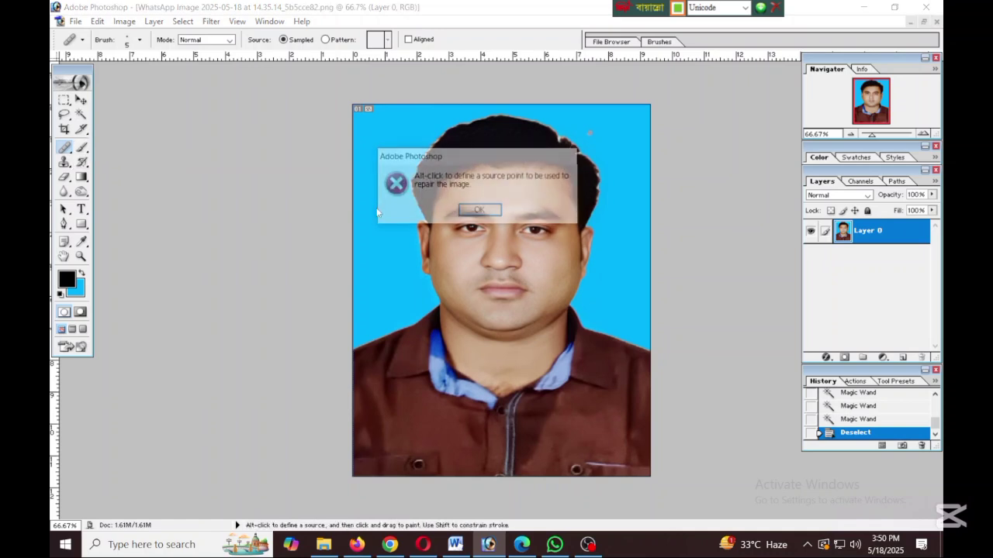
{"action": "left_click", "coordinate": [480, 211]}
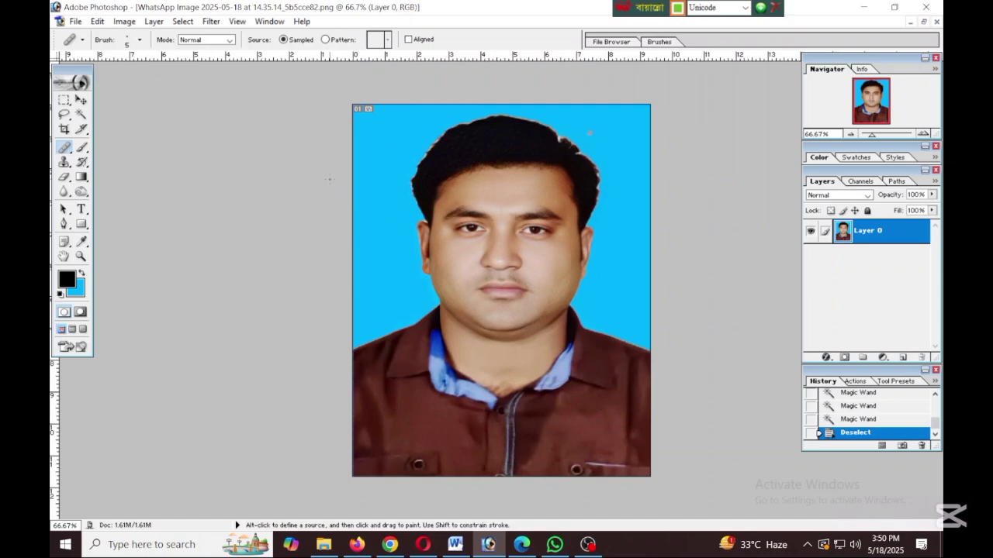
- Define a Healing Brush source point and dab several times over the centre of the forehead
{"action": "left_click", "coordinate": [375, 187], "text": "alt"}
{"action": "left_click", "coordinate": [504, 202], "text": "alt"}
{"action": "left_click", "coordinate": [503, 203]}
{"action": "left_click", "coordinate": [505, 204]}
{"action": "left_click", "coordinate": [506, 205]}
{"action": "left_click", "coordinate": [507, 208]}
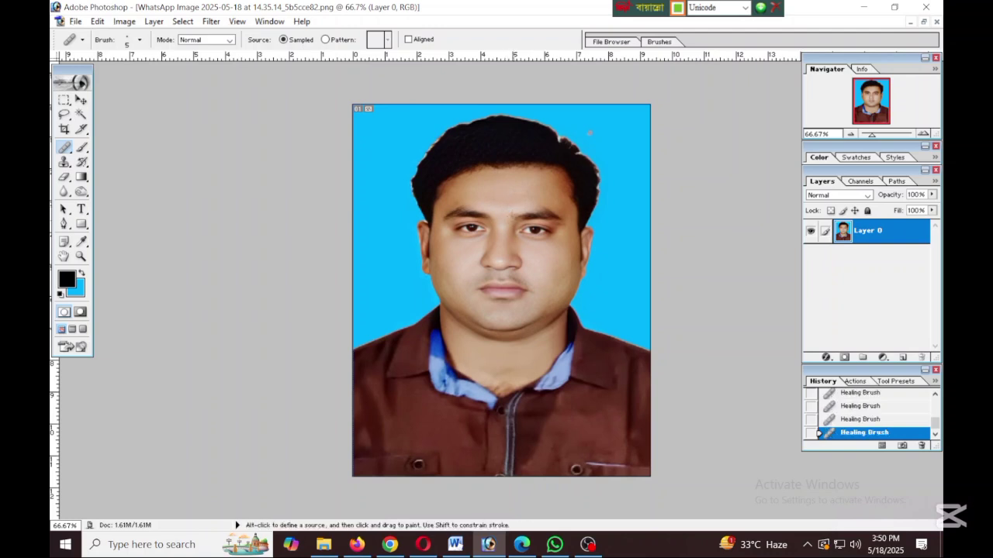
- Heal spots on the cheek and above the eyebrow with the Healing Brush, resampling the source from the cheek
{"action": "left_click", "coordinate": [535, 266]}
{"action": "left_click", "coordinate": [548, 268]}
{"action": "left_click", "coordinate": [534, 203]}
{"action": "left_click_drag", "start_coordinate": [536, 196], "coordinate": [544, 204]}
{"action": "left_click", "coordinate": [533, 260], "text": "alt"}
{"action": "left_click", "coordinate": [545, 252]}
{"action": "left_click", "coordinate": [563, 273]}
{"action": "left_click", "coordinate": [563, 262]}
- Paint Healing Brush strokes along the jaw and on the blue background beside the face and shoulder
{"action": "left_click_drag", "start_coordinate": [558, 290], "coordinate": [569, 317]}
{"action": "left_click_drag", "start_coordinate": [608, 273], "coordinate": [624, 333]}
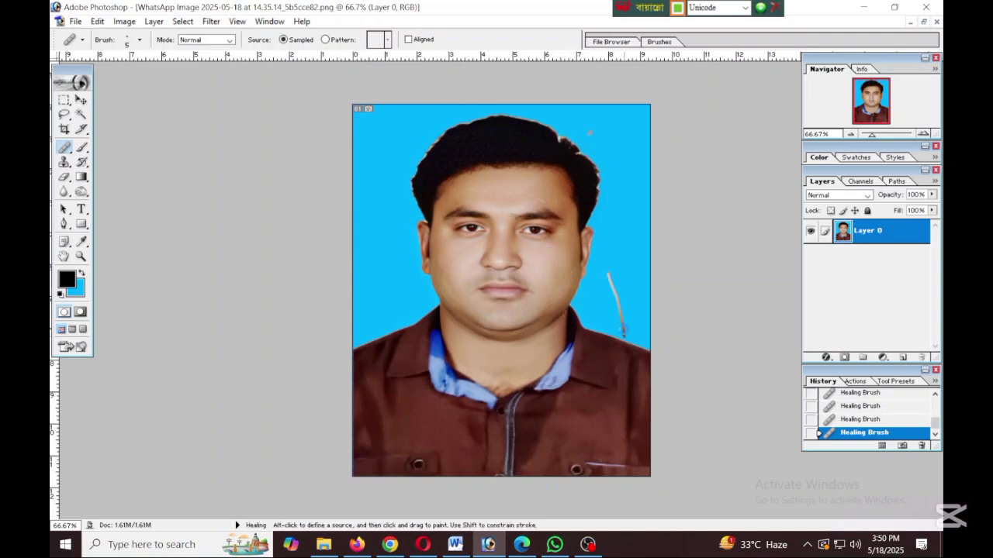
{"action": "left_click_drag", "start_coordinate": [625, 262], "coordinate": [632, 302]}
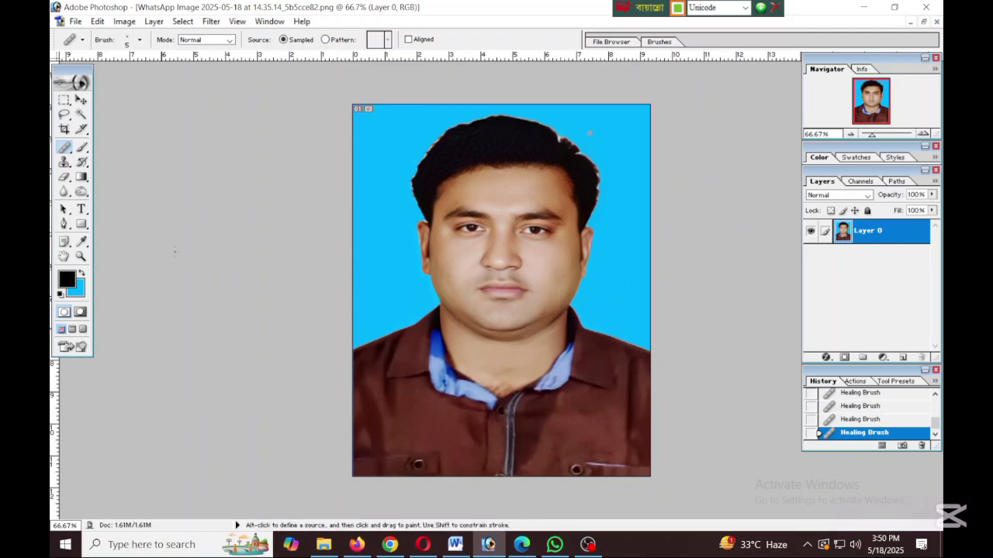
- Paint a soft black dot in the middle of the forehead with the Brush tool at size 40, and check it up close
{"action": "left_click", "coordinate": [81, 147]}
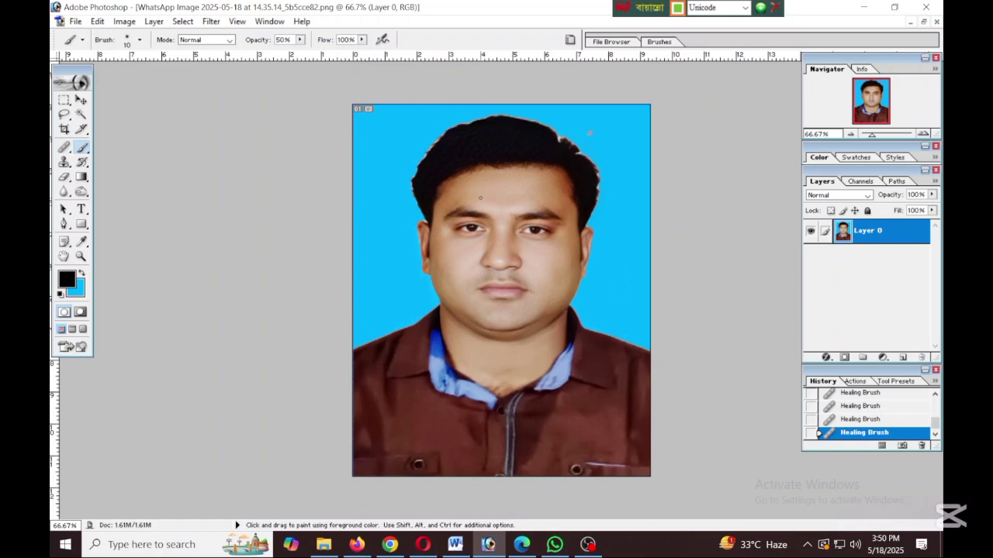
{"action": "key", "text": "bracketright"}
{"action": "key", "text": "bracketright"}
{"action": "key", "text": "bracketright"}
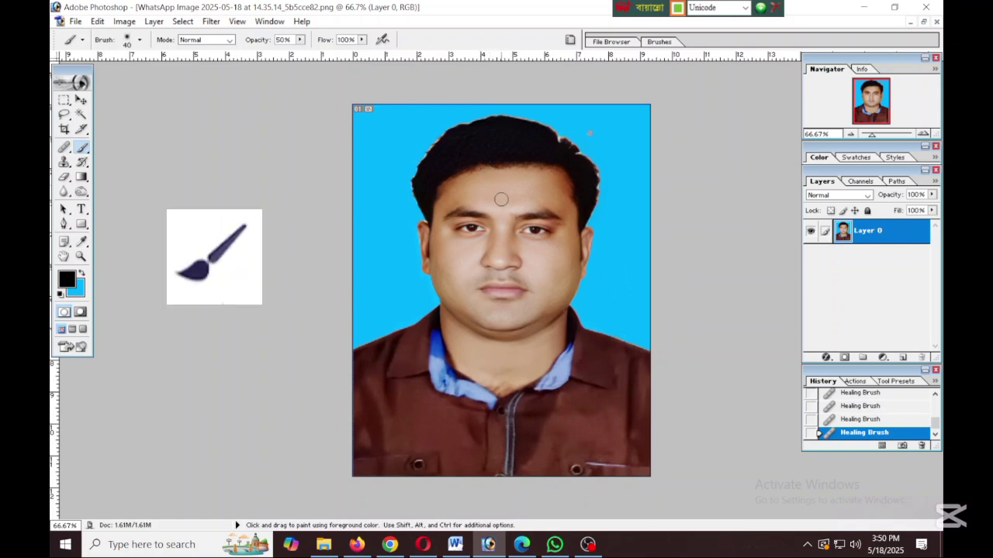
{"action": "left_click", "coordinate": [501, 200]}
{"action": "left_click", "coordinate": [501, 200]}
{"action": "left_click", "coordinate": [501, 201]}
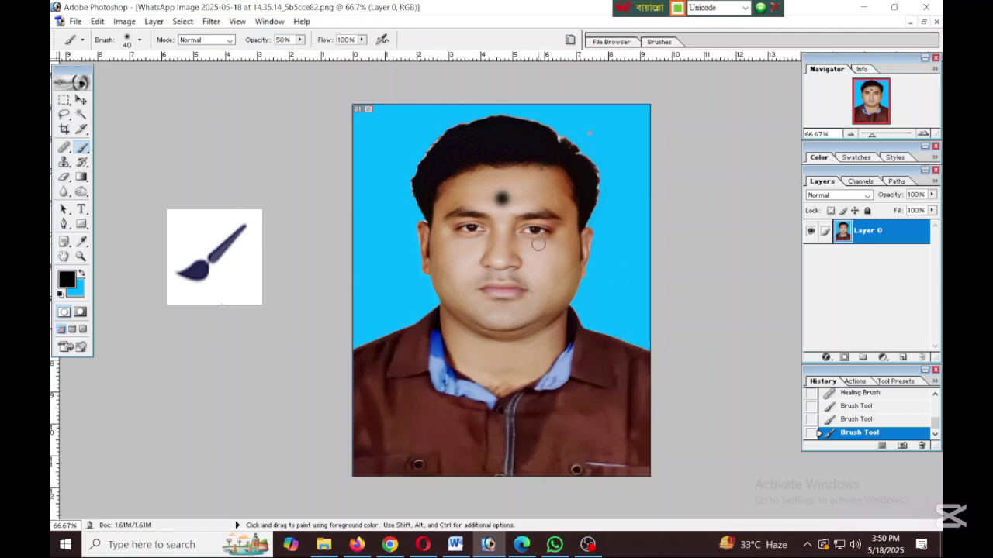
{"action": "key", "text": "ctrl+plus"}
{"action": "key", "text": "ctrl+plus"}
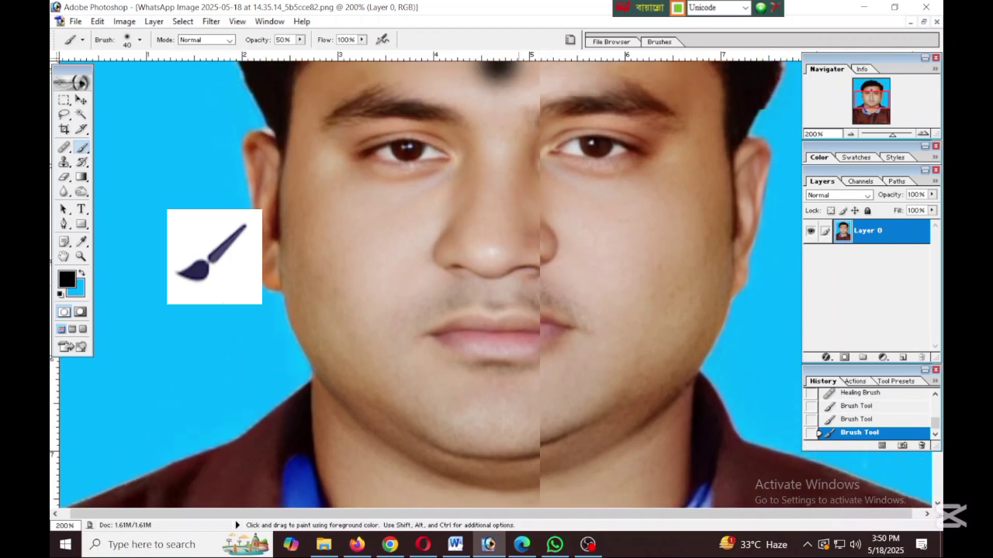
{"action": "scroll", "coordinate": [518, 233], "scroll_direction": "up", "scroll_amount": 7}
{"action": "key", "text": "ctrl+minus"}
{"action": "key", "text": "ctrl+minus"}
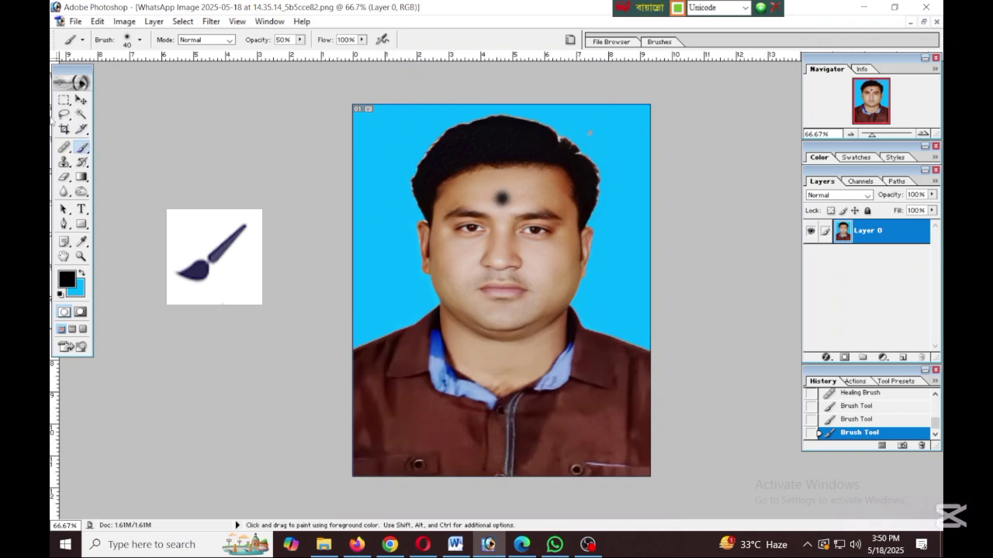
- Cover the black forehead dot with the Clone Stamp at brush size 60, sampling clean skin beside it
{"action": "left_click", "coordinate": [65, 162]}
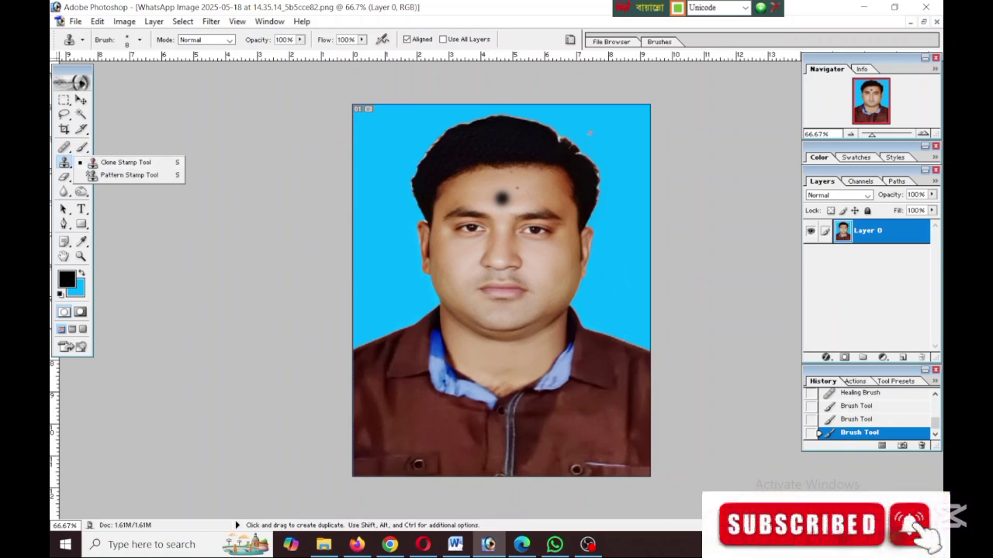
{"action": "left_click", "coordinate": [515, 187]}
{"action": "key", "text": "bracketright"}
{"action": "key", "text": "bracketright"}
{"action": "key", "text": "bracketright"}
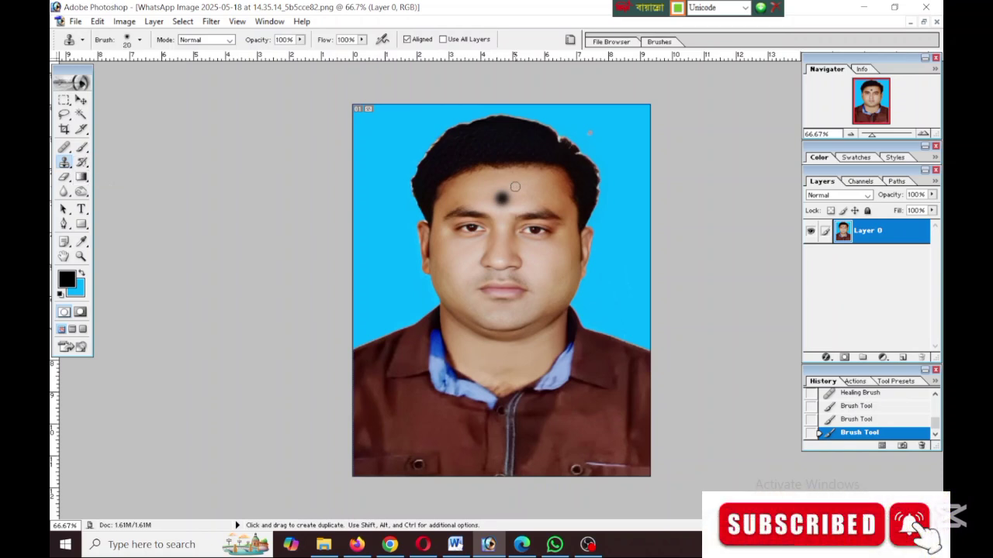
{"action": "key", "text": "bracketright"}
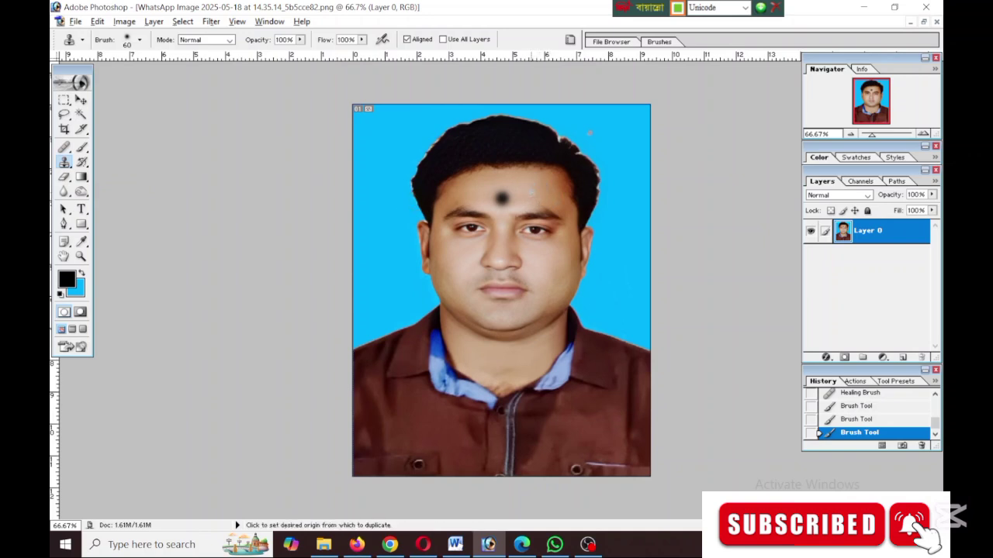
{"action": "left_click", "coordinate": [532, 192], "text": "alt"}
{"action": "left_click", "coordinate": [505, 199]}
{"action": "left_click", "coordinate": [506, 199]}
{"action": "left_click", "coordinate": [504, 198]}
{"action": "left_click", "coordinate": [505, 199]}
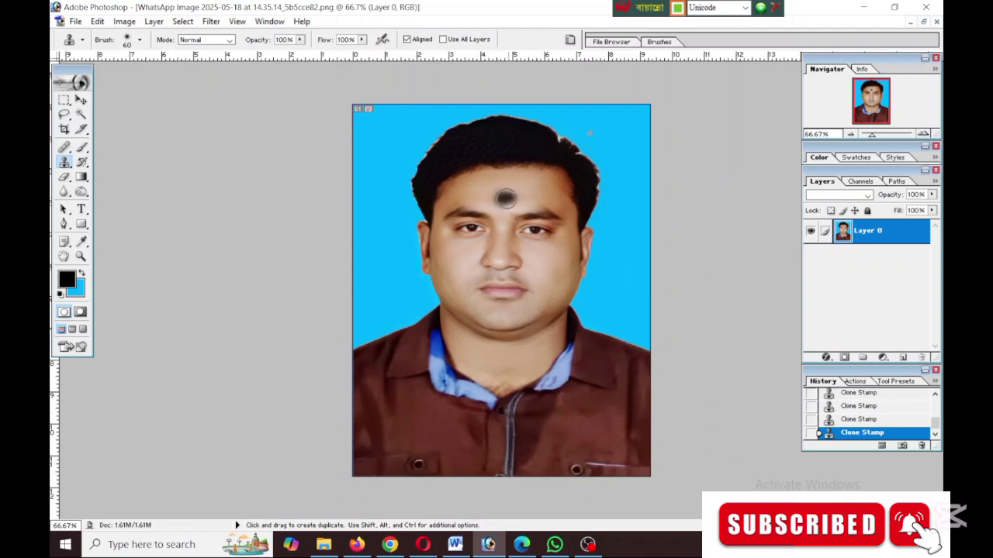
{"action": "left_click", "coordinate": [505, 199]}
{"action": "left_click", "coordinate": [508, 200]}
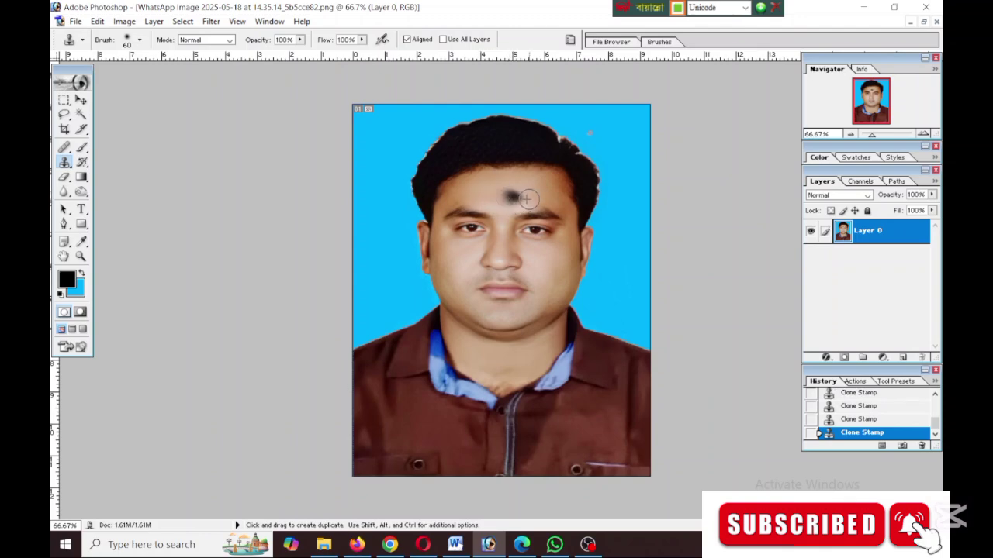
{"action": "left_click_drag", "start_coordinate": [529, 200], "coordinate": [509, 194]}
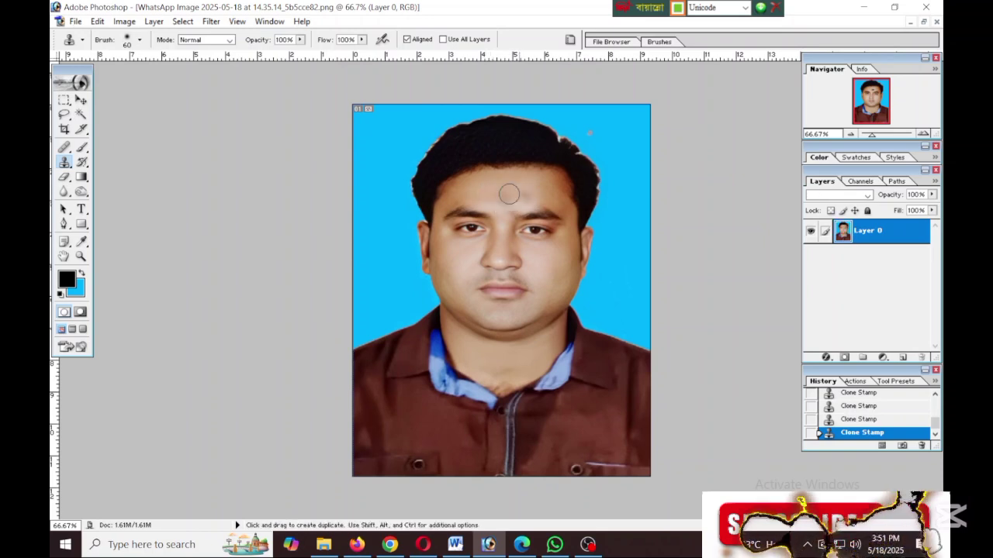
- Darken parts of the hair, the jaw and the cheek beside the nose with the Burn tool
{"action": "left_click", "coordinate": [80, 191]}
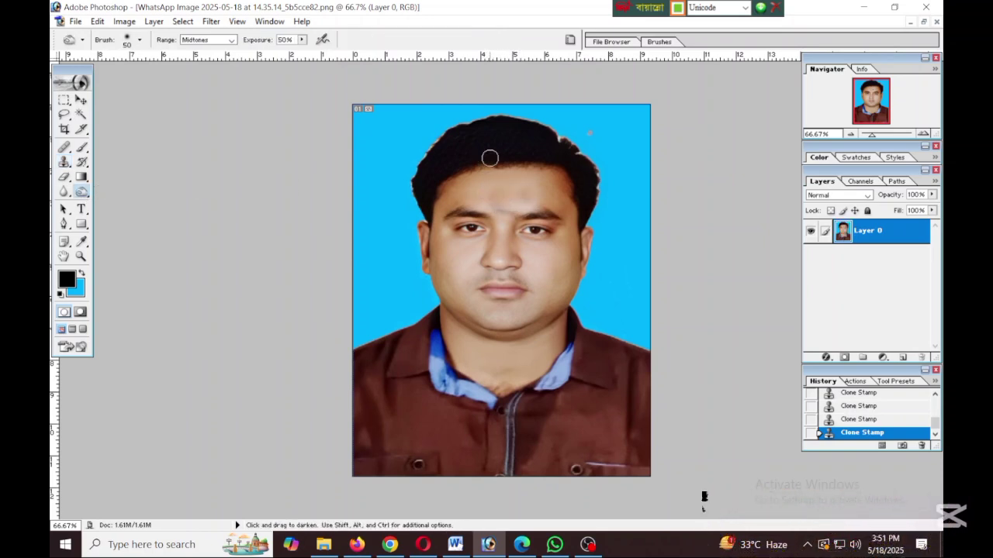
{"action": "mouse_move", "coordinate": [489, 159]}
{"action": "left_mouse_down"}
{"action": "mouse_move", "coordinate": [485, 150]}
{"action": "mouse_move", "coordinate": [529, 147]}
{"action": "left_mouse_up"}
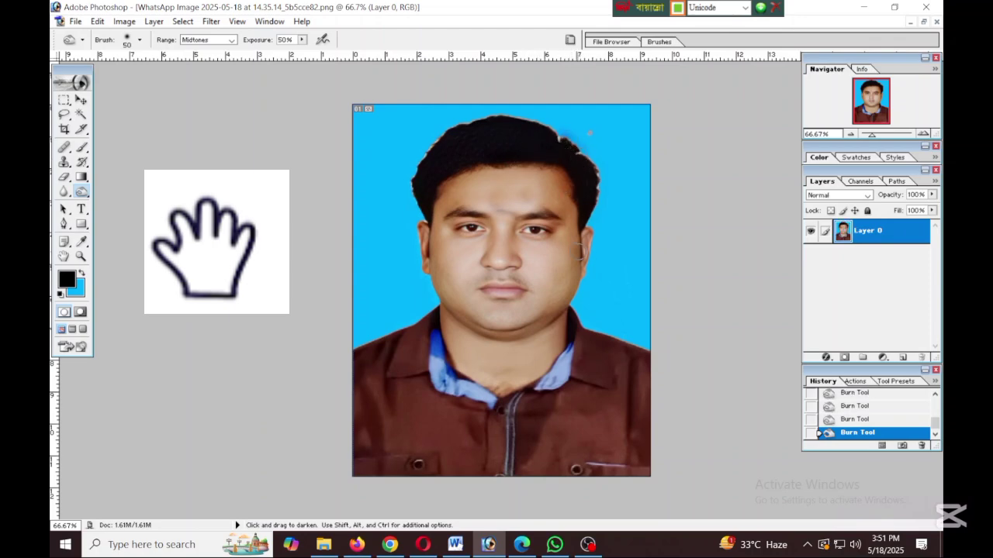
{"action": "left_click_drag", "start_coordinate": [553, 280], "coordinate": [545, 330]}
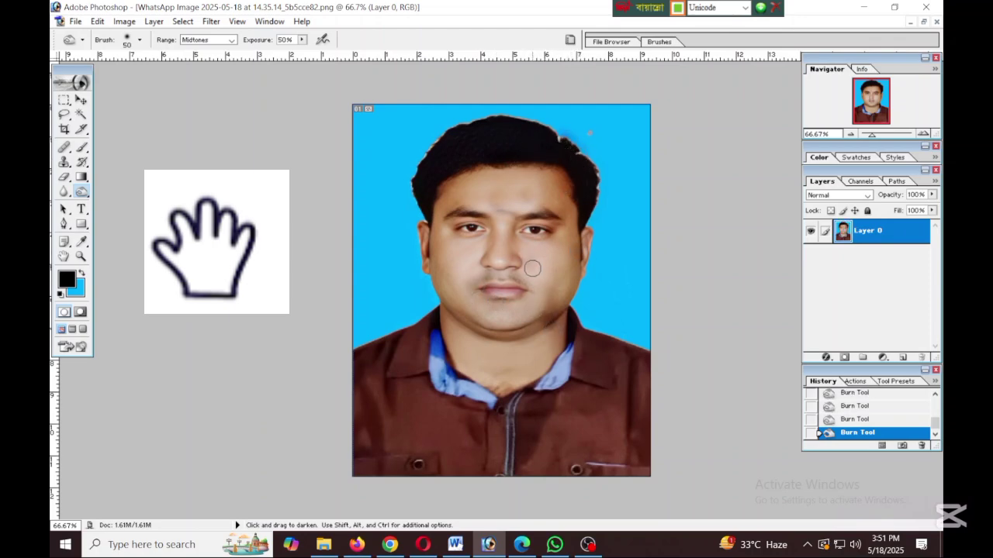
{"action": "mouse_move", "coordinate": [532, 269]}
{"action": "left_mouse_down"}
{"action": "mouse_move", "coordinate": [523, 238]}
{"action": "mouse_move", "coordinate": [548, 279]}
{"action": "mouse_move", "coordinate": [544, 266]}
{"action": "mouse_move", "coordinate": [502, 262]}
{"action": "left_mouse_up"}
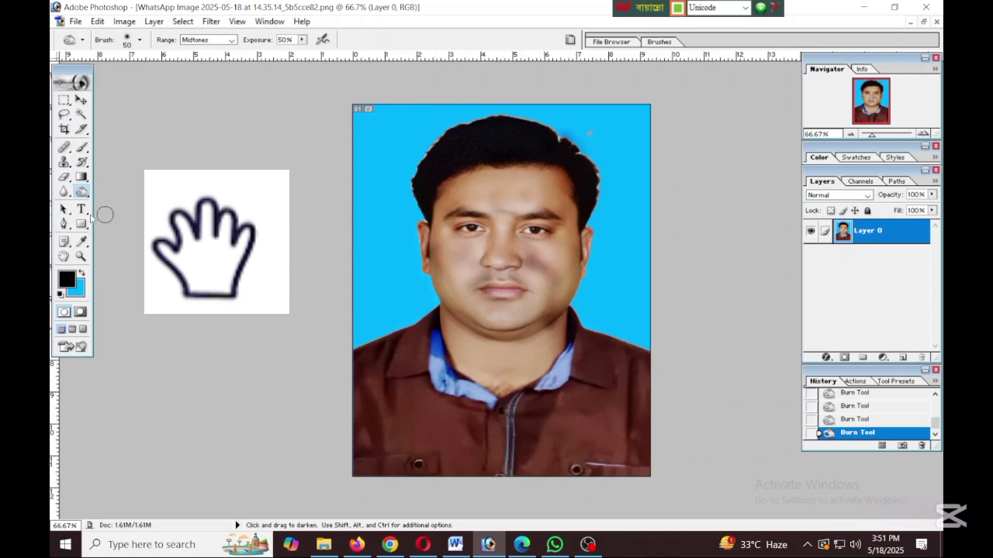
- Draw a closed Pen path with straight and curved segments around the upper head, and convert it into a selection
{"action": "left_click", "coordinate": [65, 224]}
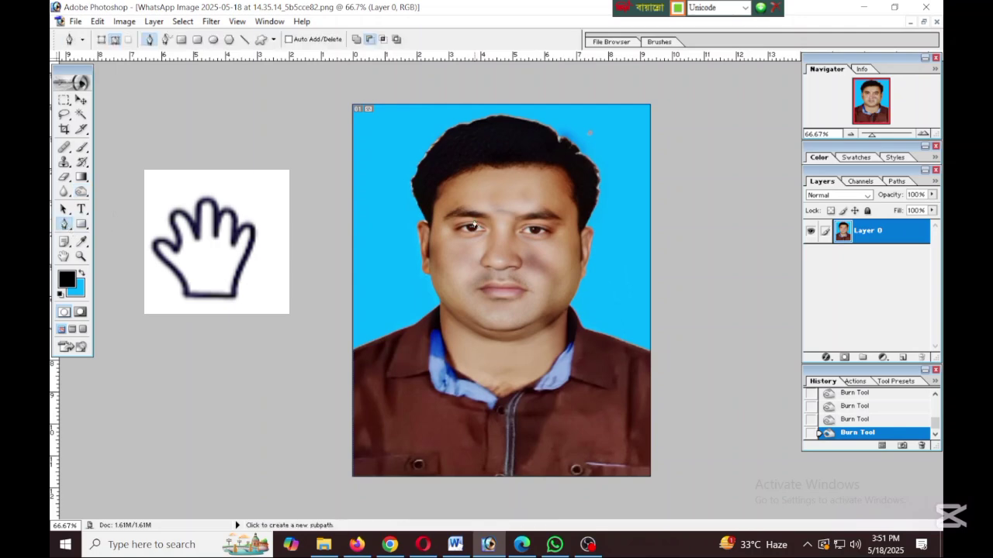
{"action": "left_click", "coordinate": [395, 239]}
{"action": "left_click", "coordinate": [391, 166]}
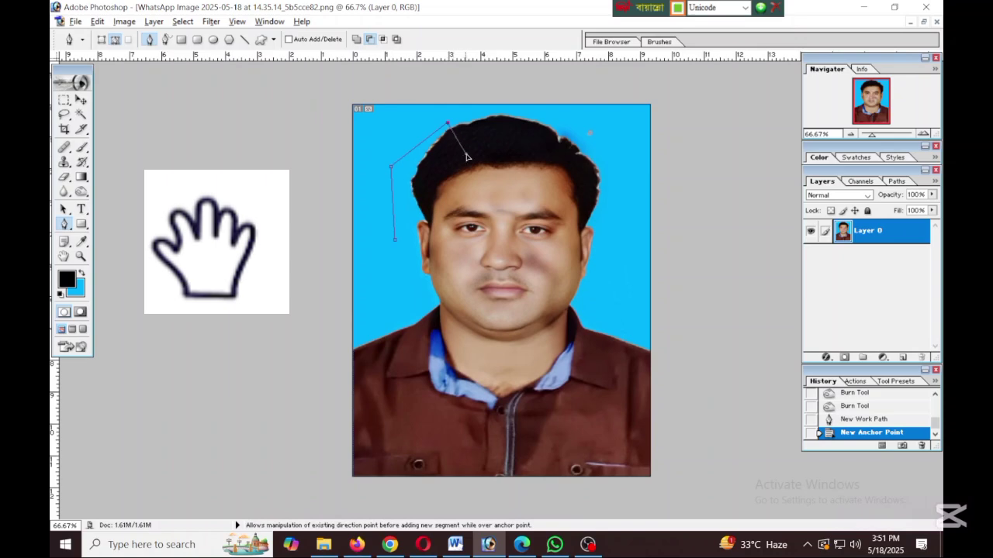
{"action": "left_click", "coordinate": [557, 120]}
{"action": "left_click_drag", "start_coordinate": [557, 120], "coordinate": [575, 166]}
{"action": "left_click", "coordinate": [617, 173]}
{"action": "left_click", "coordinate": [580, 247]}
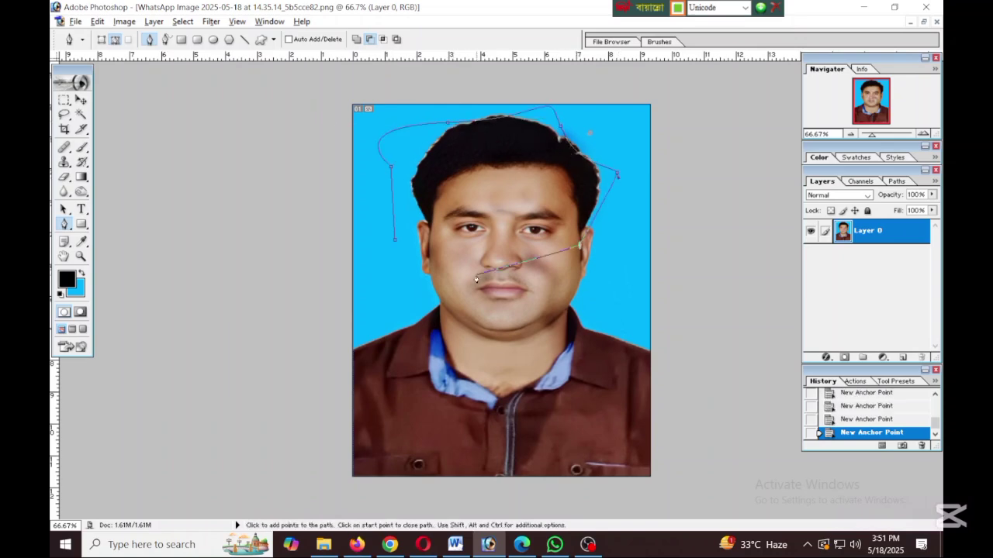
{"action": "left_click_drag", "start_coordinate": [477, 275], "coordinate": [393, 243]}
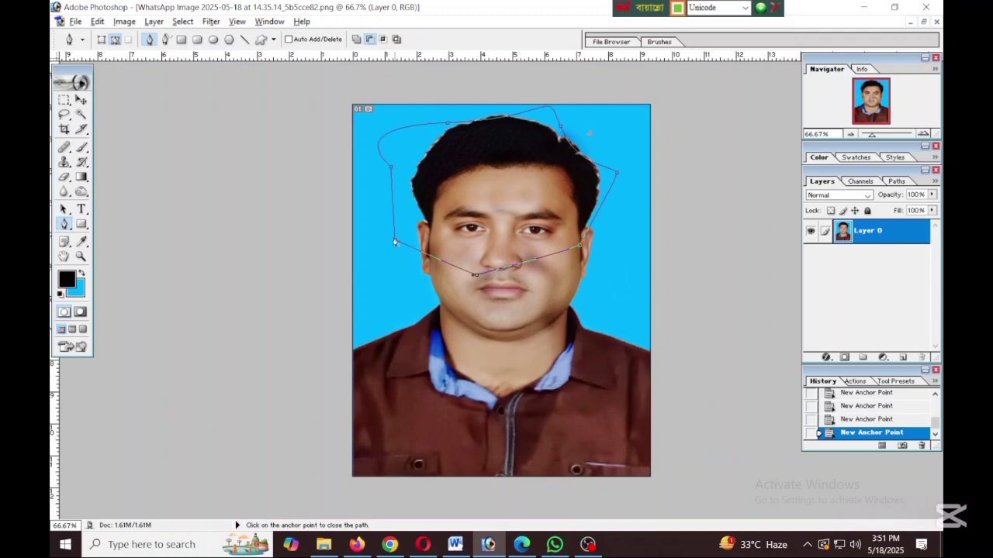
{"action": "left_click", "coordinate": [395, 242]}
{"action": "key", "text": "ctrl+Return"}
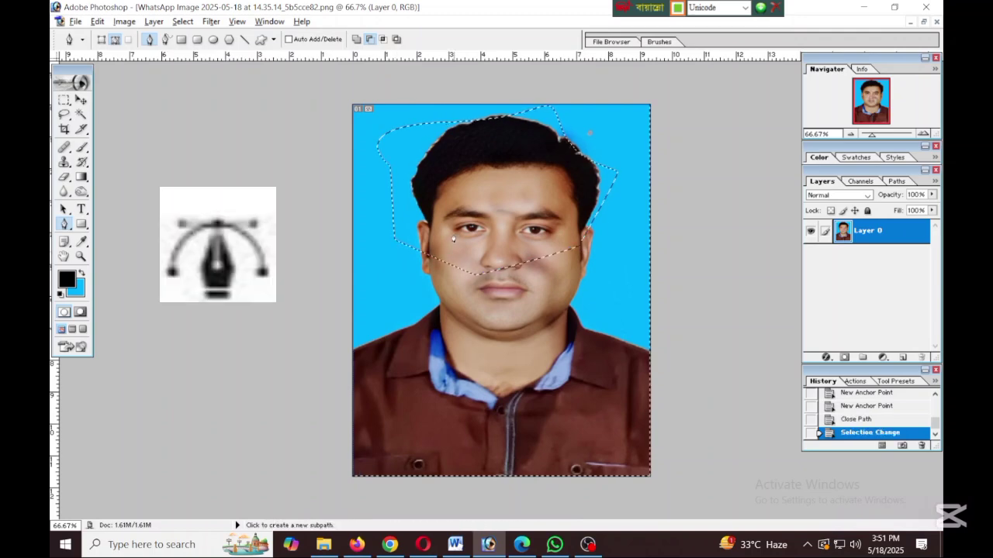
- Draw a small closed curved Pen path over the hairline and forehead, convert it into a selection, and deselect
{"action": "left_click_drag", "start_coordinate": [504, 161], "coordinate": [512, 229]}
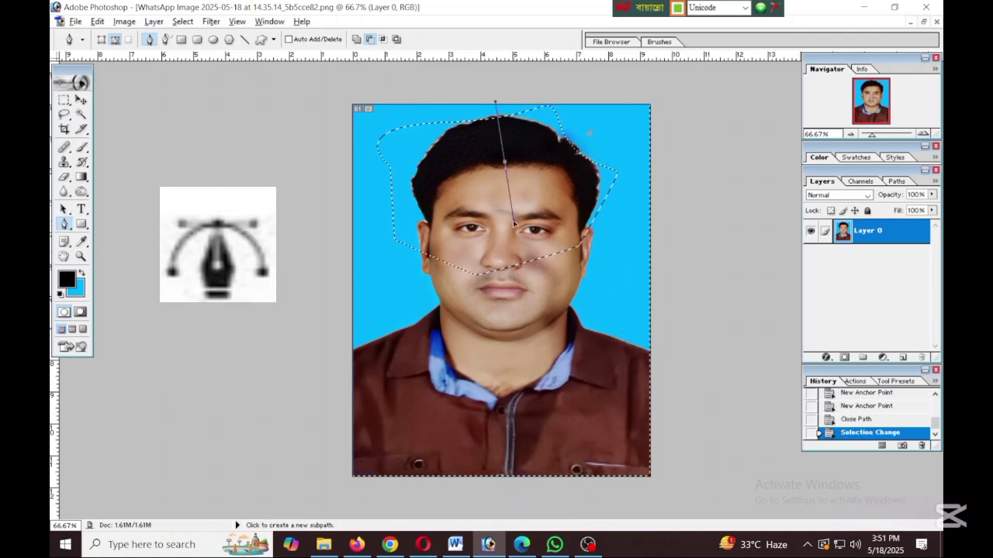
{"action": "left_click", "coordinate": [535, 201]}
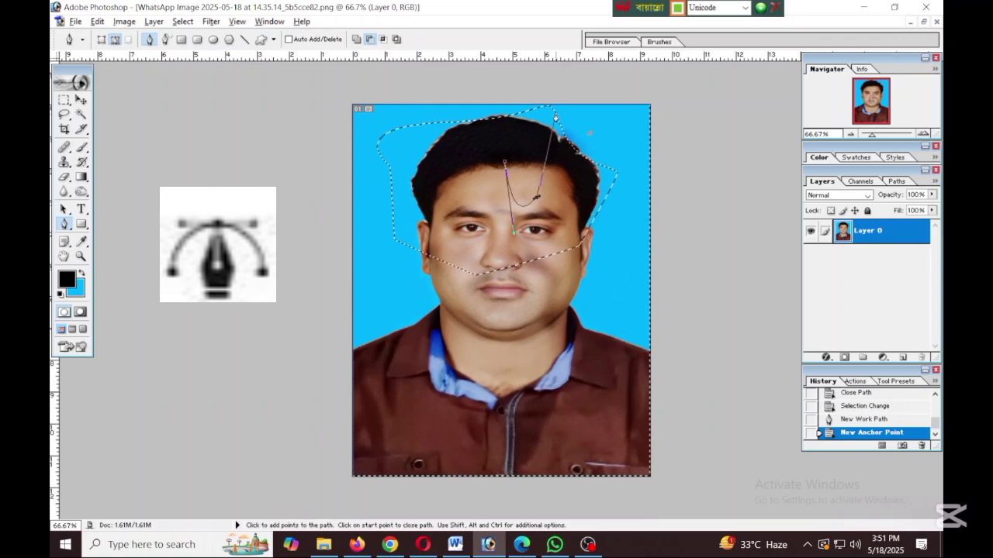
{"action": "left_click", "coordinate": [564, 183]}
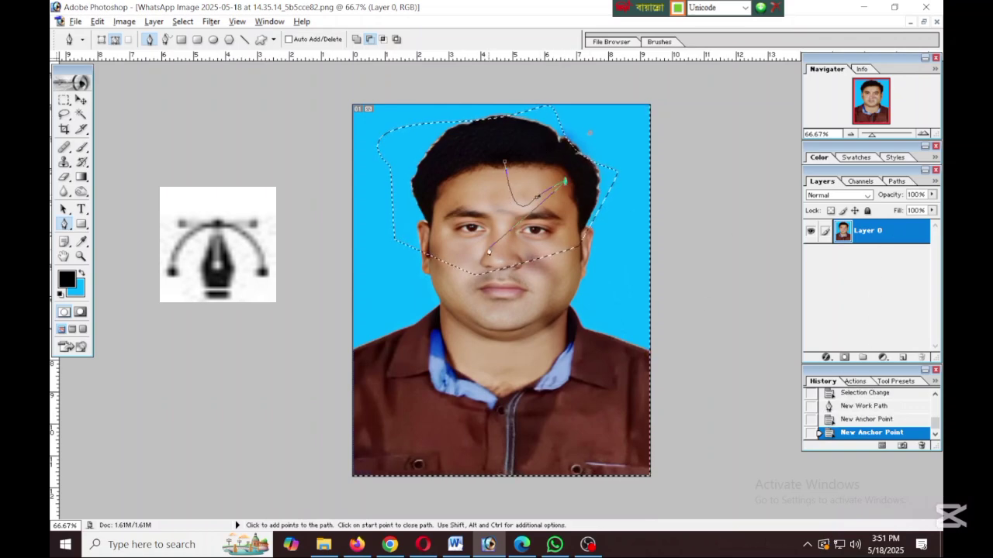
{"action": "left_click_drag", "start_coordinate": [500, 157], "coordinate": [488, 94]}
{"action": "key", "text": "ctrl+Return"}
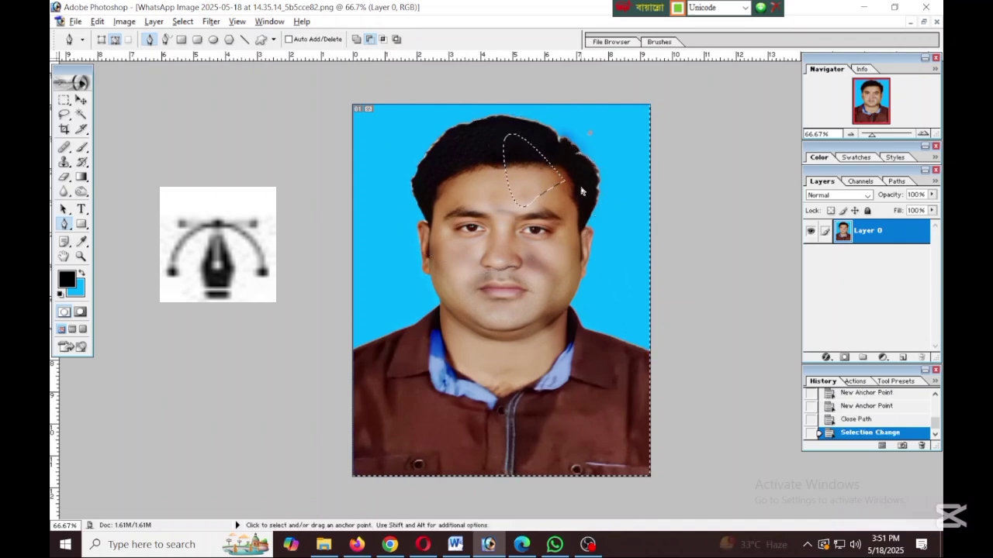
{"action": "key", "text": "ctrl+d"}
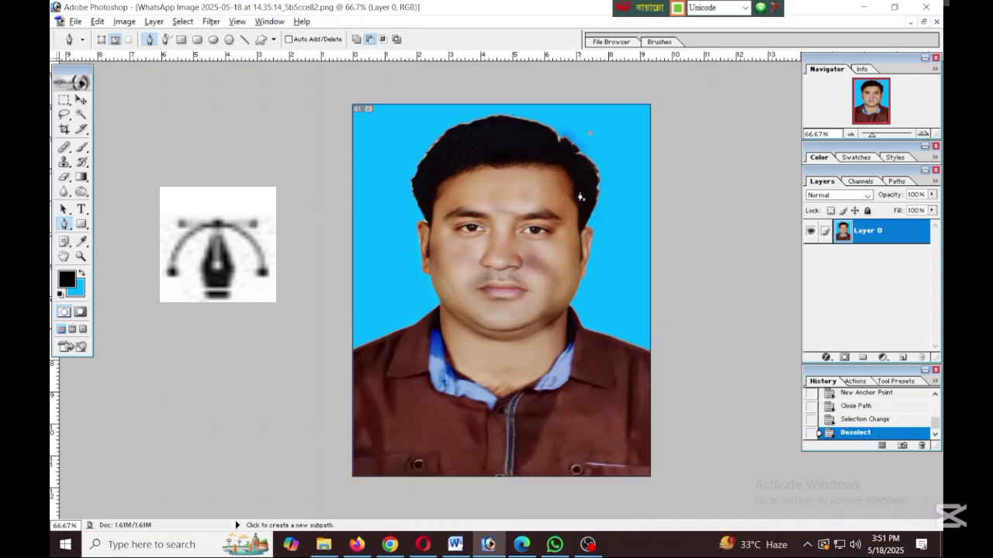
- Start an empty point-text layer on the blue background beside the hair with the Type tool, and switch to the Path Selection tool
{"action": "left_click", "coordinate": [63, 258]}
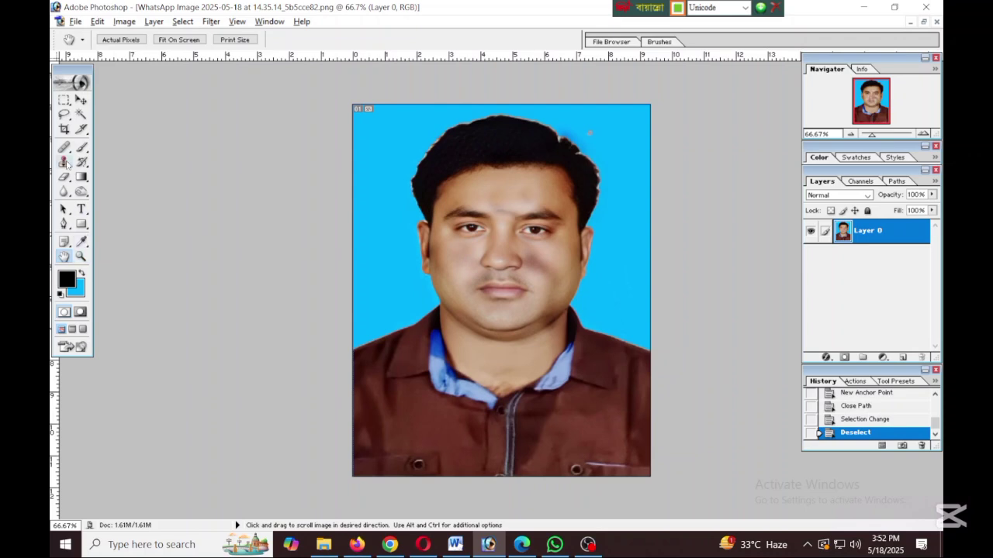
{"action": "left_click", "coordinate": [81, 208]}
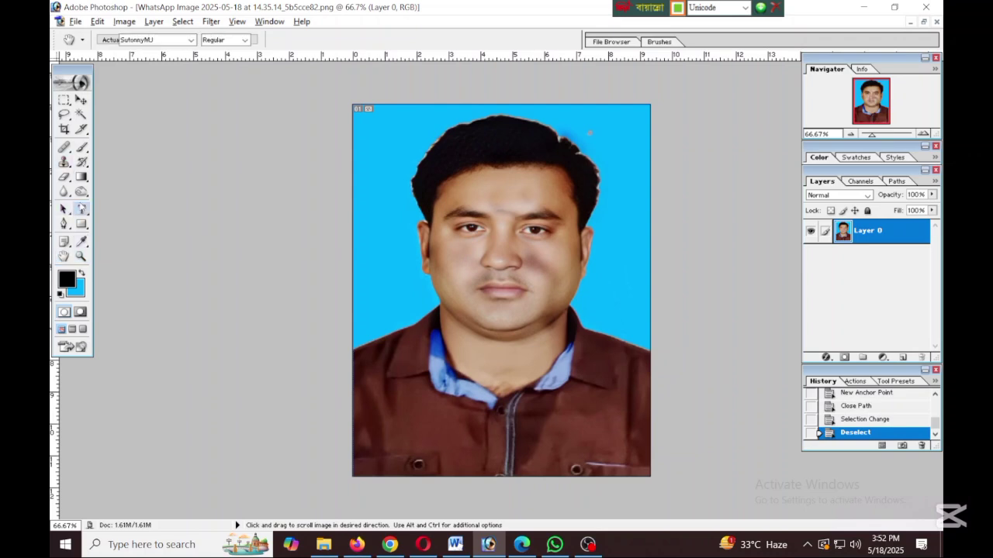
{"action": "left_click", "coordinate": [382, 186]}
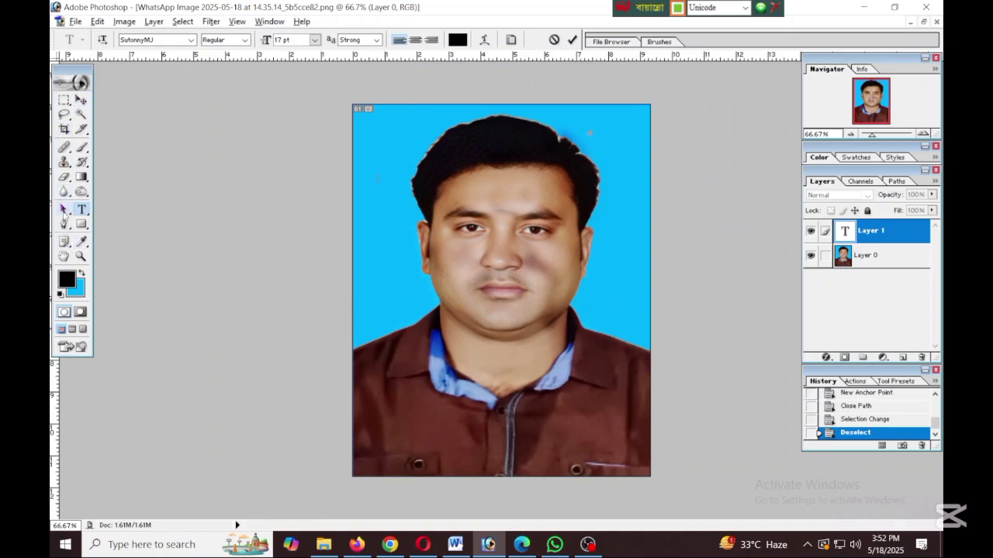
{"action": "left_click", "coordinate": [63, 210]}
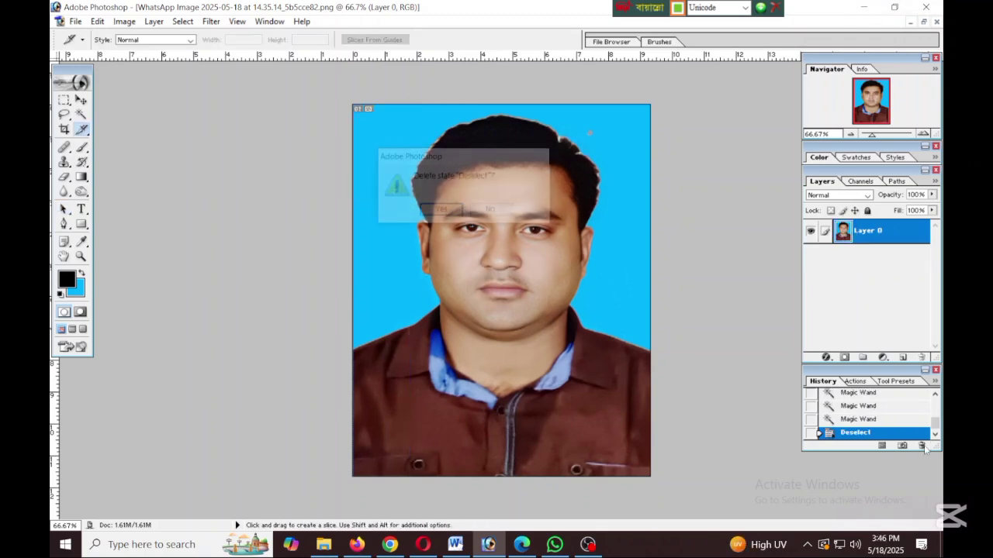
- Delete the latest Deselect history state, and clear the restored Magic Wand selection on the face
{"action": "key", "text": "Return"}
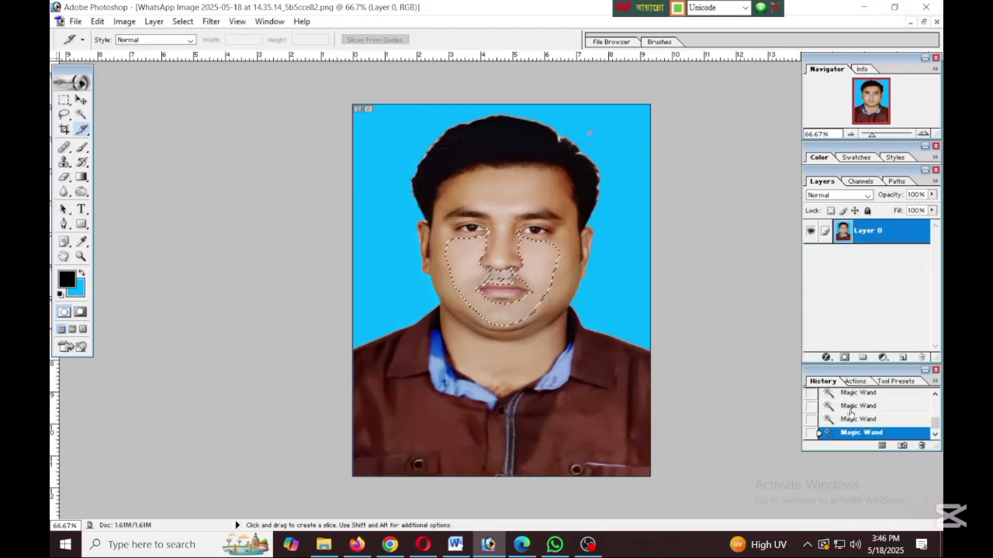
{"action": "key", "text": "ctrl+d"}
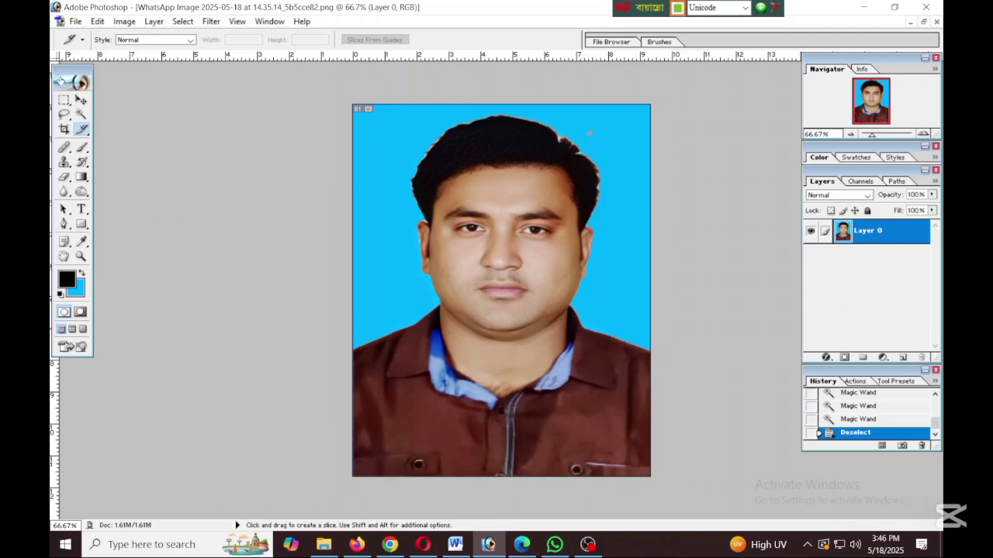